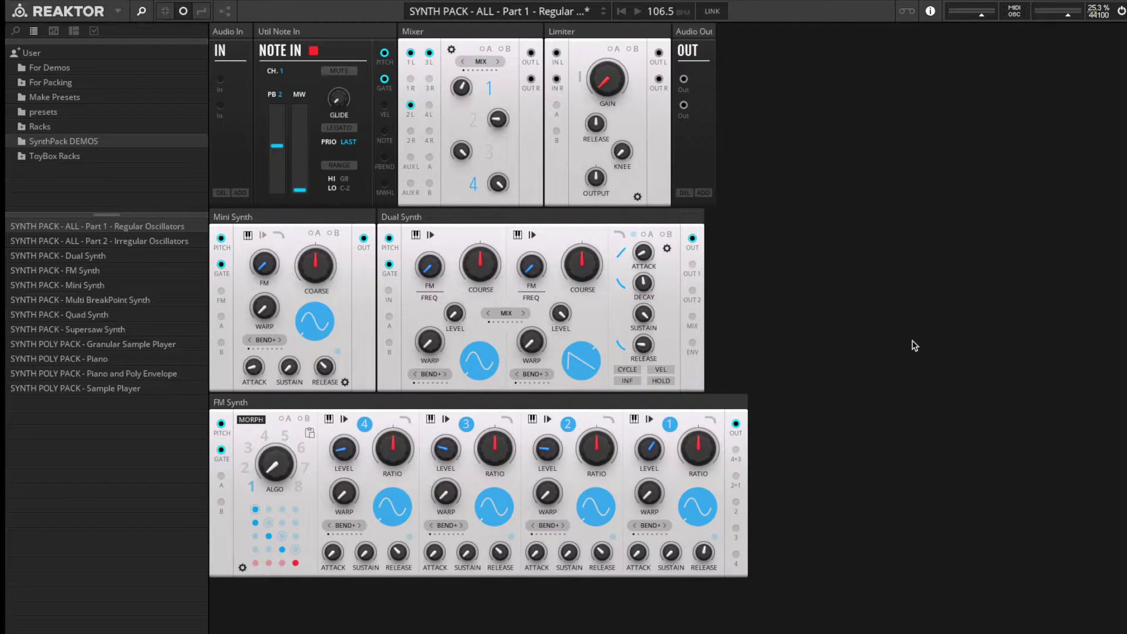
# Step: Try out the Mini Synth's FM amount and coarse tuning, returning both controls to zero
pyautogui.click(292, 222)
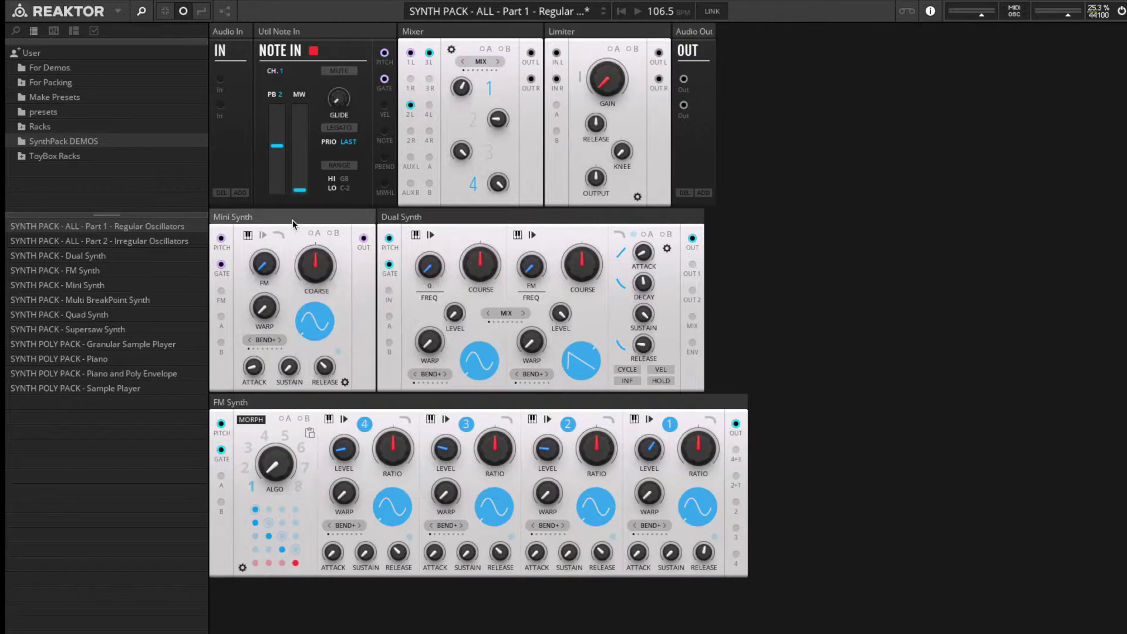
pyautogui.moveTo(279, 219)
pyautogui.moveTo(269, 263); pyautogui.dragTo(270, 302)
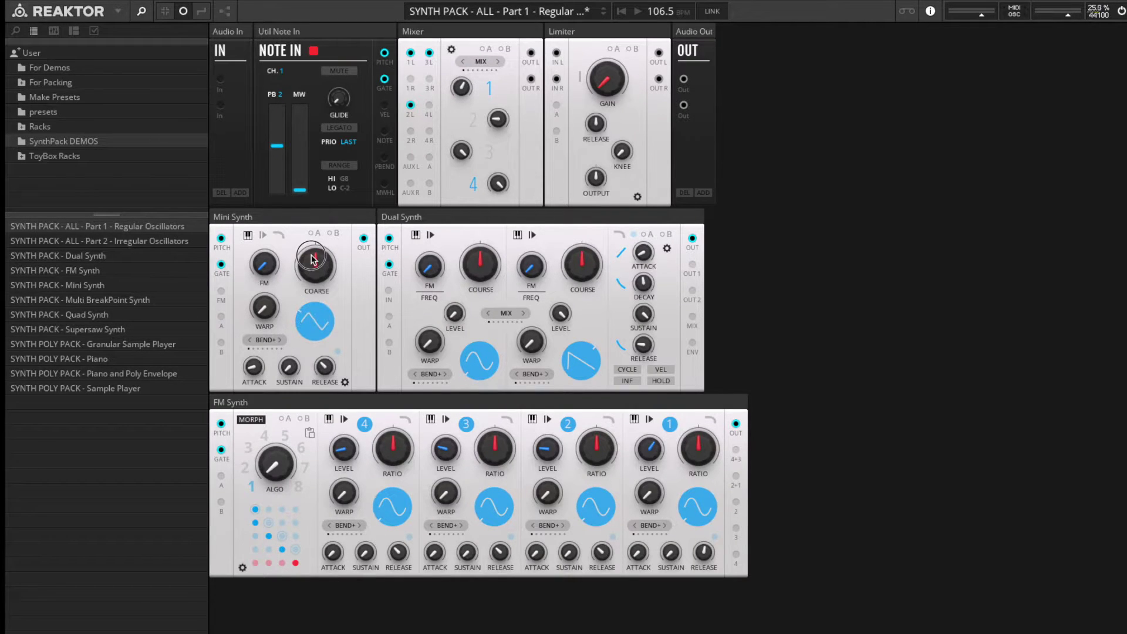
pyautogui.moveTo(311, 201)
pyautogui.mouseDown()
pyautogui.moveTo(315, 143)
pyautogui.moveTo(311, 200)
pyautogui.mouseUp()
# Step: Step the Mini Synth's warp mode to RAND, trying different warp amounts up to about 89
pyautogui.moveTo(267, 313); pyautogui.dragTo(265, 255)
pyautogui.moveTo(268, 322); pyautogui.dragTo(280, 351)
pyautogui.moveTo(264, 320); pyautogui.dragTo(268, 350)
pyautogui.click(278, 340)
pyautogui.moveTo(265, 307)
pyautogui.mouseDown()
pyautogui.moveTo(270, 252)
pyautogui.moveTo(282, 301)
pyautogui.moveTo(255, 287)
pyautogui.moveTo(263, 326)
pyautogui.moveTo(264, 218)
pyautogui.moveTo(279, 344)
pyautogui.moveTo(264, 247)
pyautogui.moveTo(262, 320)
pyautogui.mouseUp()
pyautogui.click(280, 340)
pyautogui.click(280, 340)
pyautogui.moveTo(265, 317); pyautogui.dragTo(267, 169)
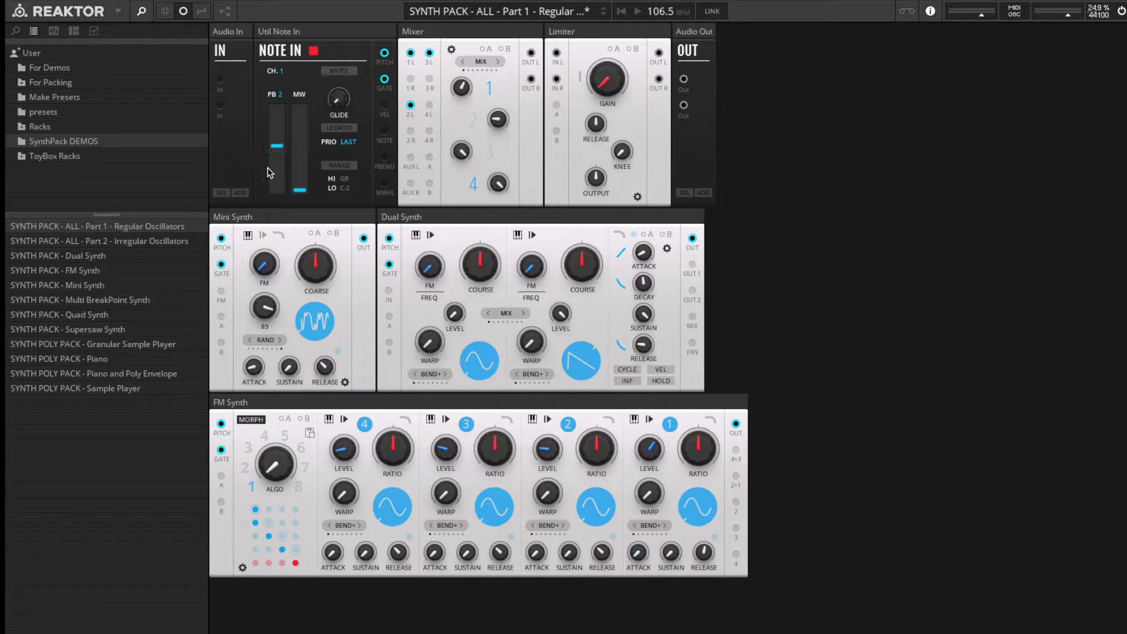
# Step: Try the Mini Synth's coarse tuning and morph its oscillator waveform with the RAND warp mode active
pyautogui.moveTo(317, 261); pyautogui.dragTo(318, 392)
pyautogui.moveTo(315, 323); pyautogui.dragTo(306, 351)
pyautogui.moveTo(274, 260)
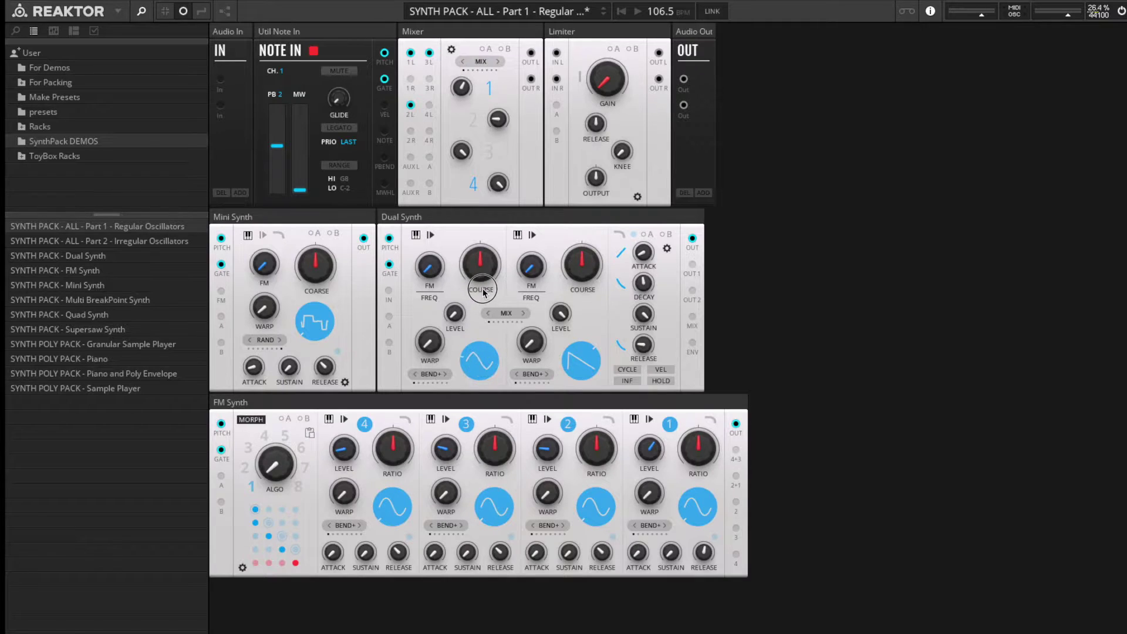
# Step: Set the Dual Synth's second oscillator to a sine wave and the Mini Synth's warp mode to BEND+
pyautogui.click(581, 359)
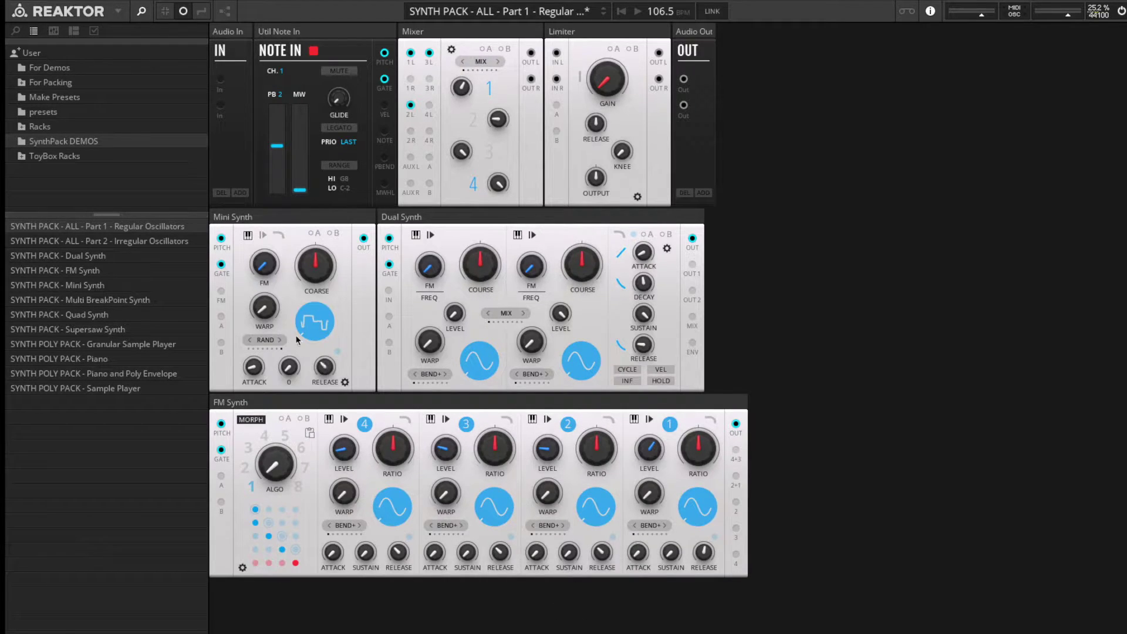
pyautogui.click(247, 340)
pyautogui.click(289, 222)
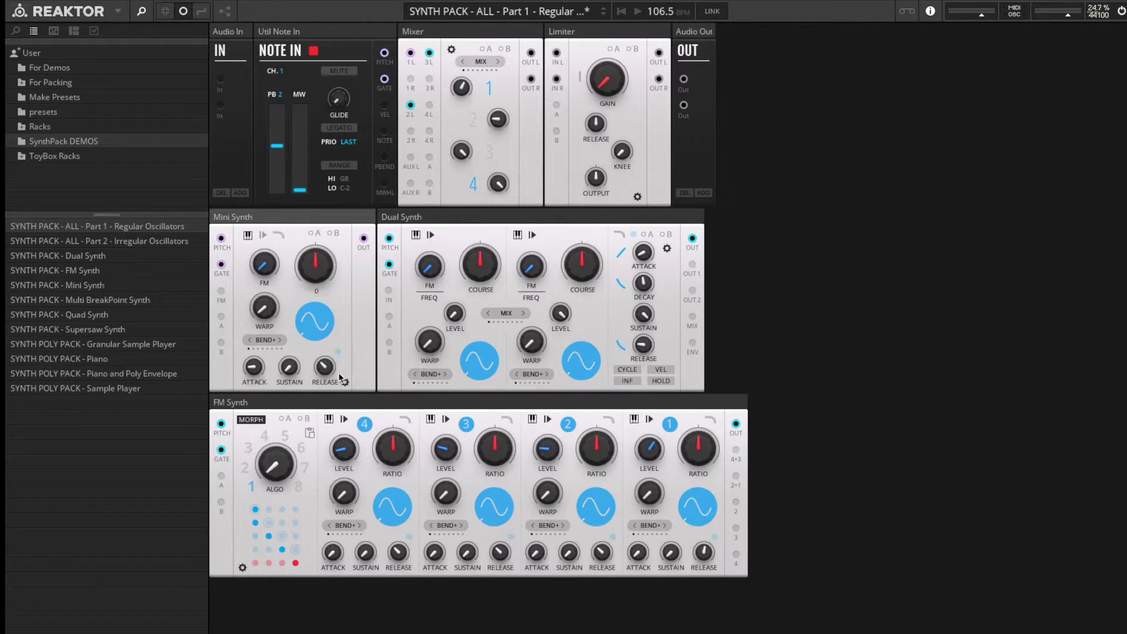
# Step: Shape the Mini Synth's attack, sustain and release, and switch its oscillator to a sawtooth waveform
pyautogui.click(256, 376)
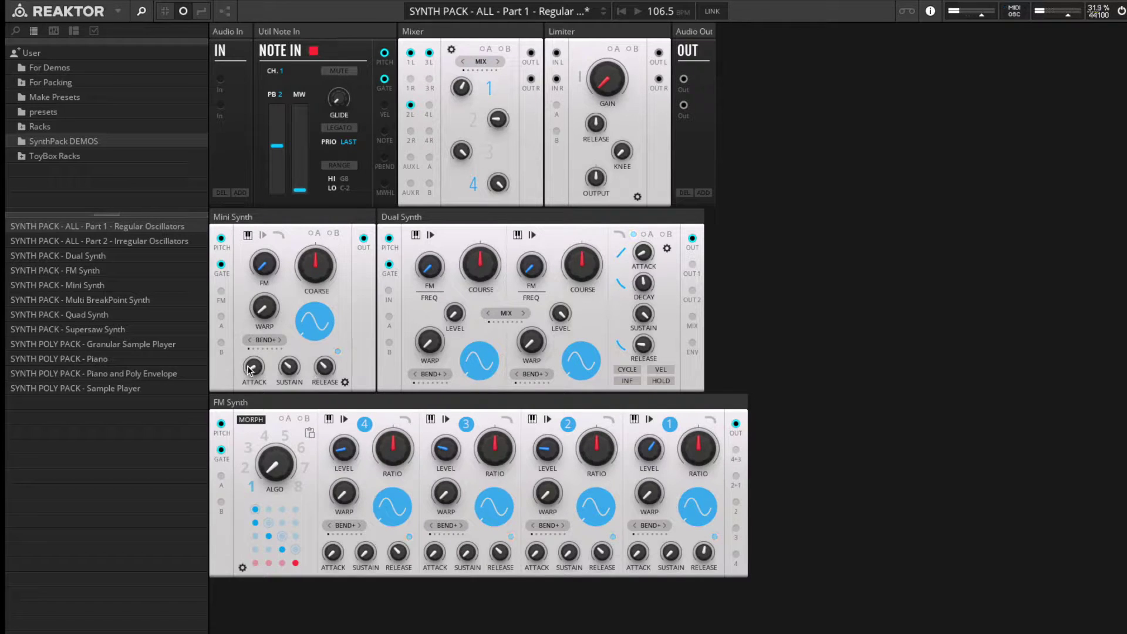
pyautogui.moveTo(332, 366)
pyautogui.moveTo(331, 368); pyautogui.dragTo(317, 460)
pyautogui.moveTo(311, 333); pyautogui.dragTo(320, 100)
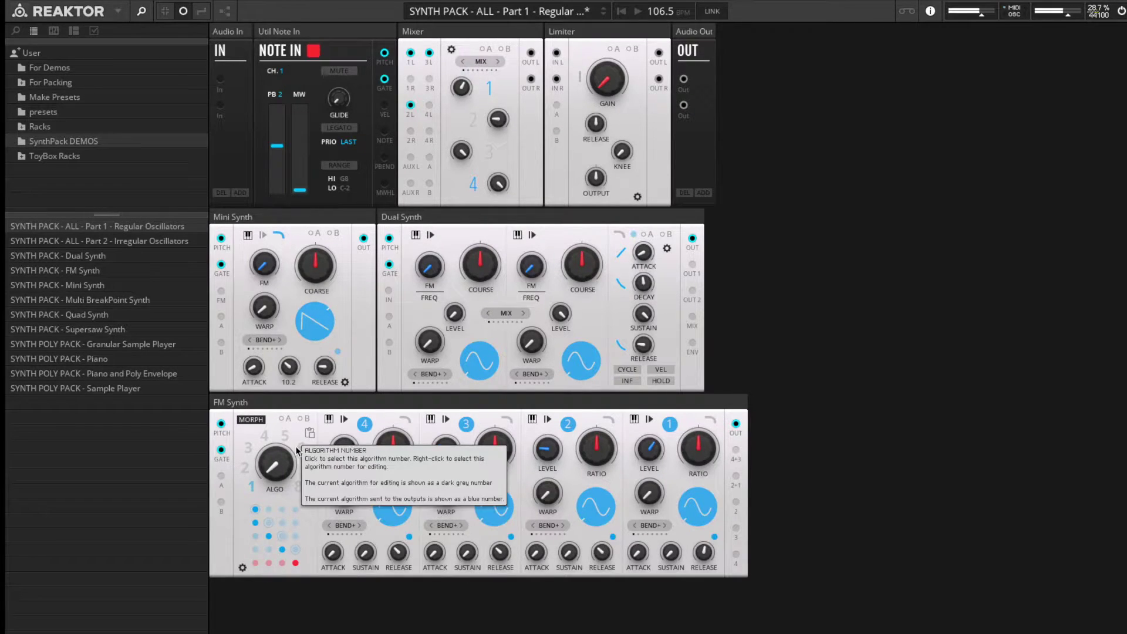
pyautogui.click(289, 380)
pyautogui.moveTo(289, 381); pyautogui.dragTo(288, 418)
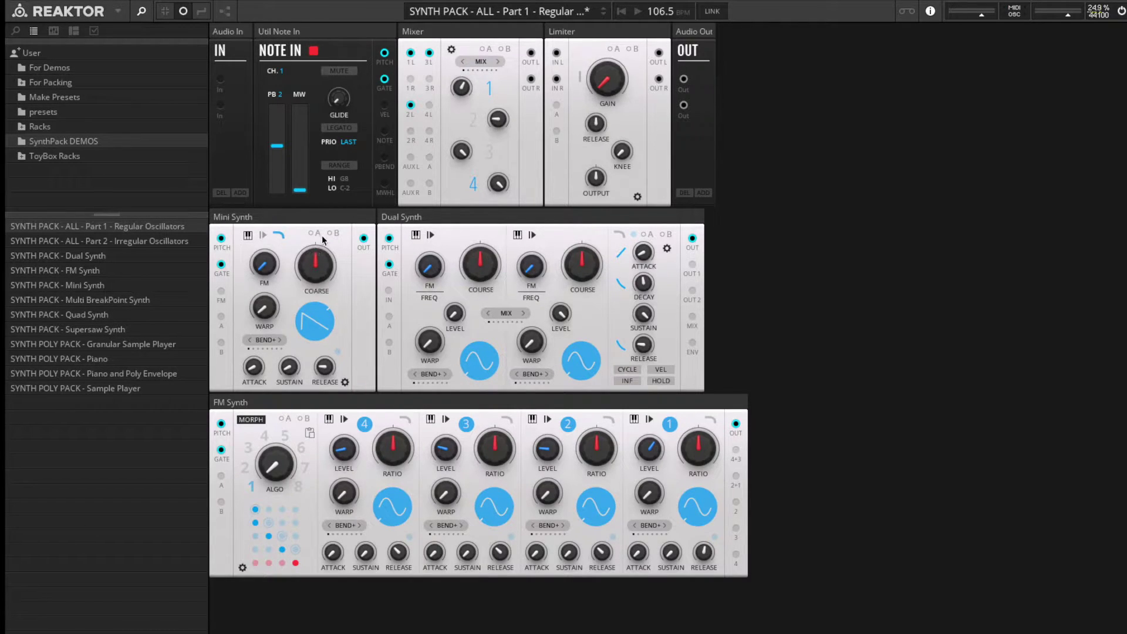
# Step: Look over the Mini Synth's options page and return to its main page
pyautogui.click(345, 382)
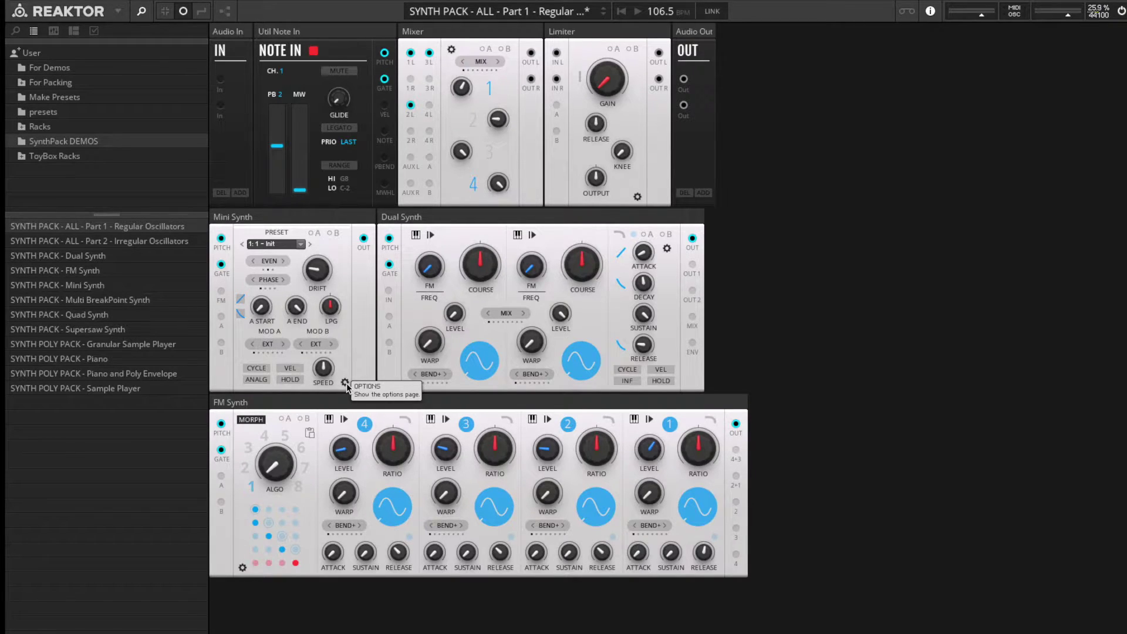
pyautogui.click(346, 383)
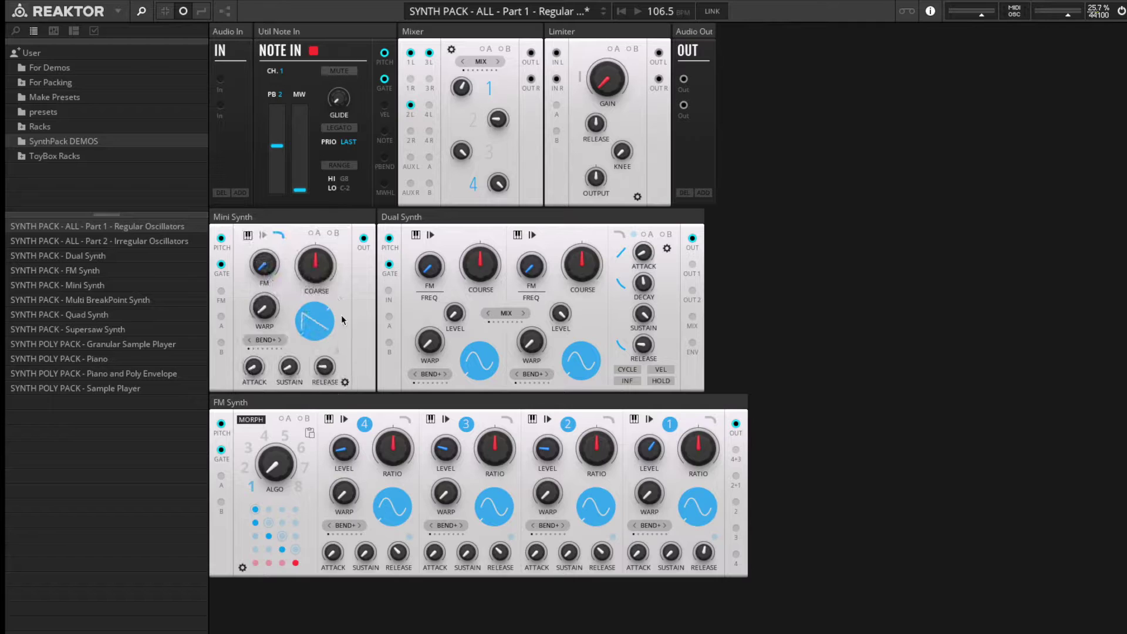
# Step: Try out the FM amounts of the Dual Synth's two oscillators, returning them to zero
pyautogui.click(418, 222)
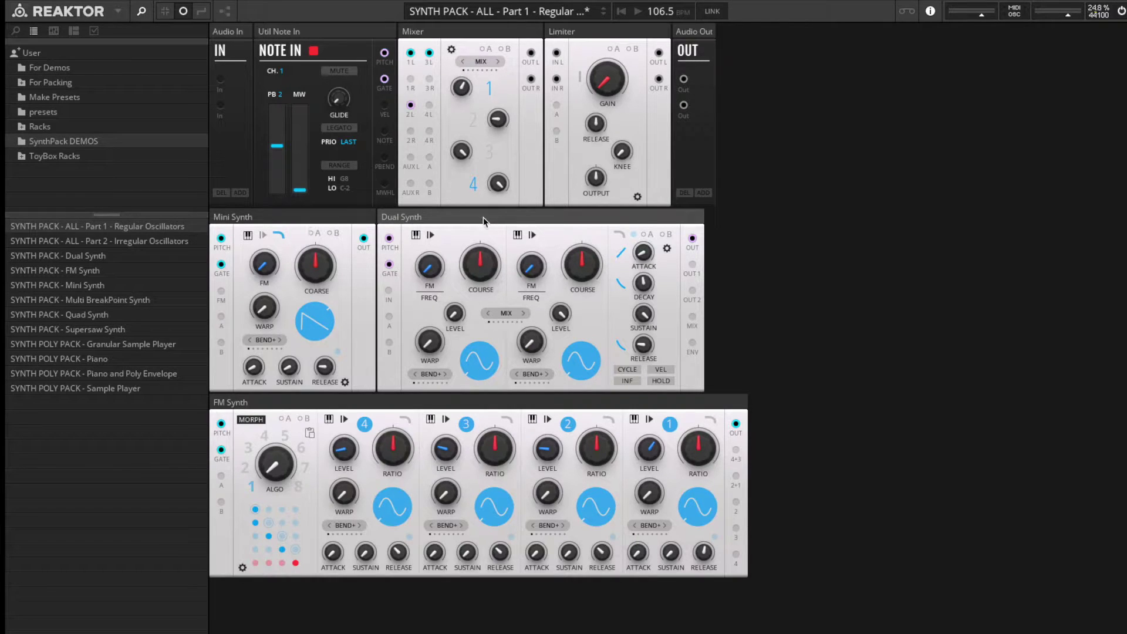
pyautogui.moveTo(534, 252); pyautogui.dragTo(528, 284)
pyautogui.moveTo(421, 269); pyautogui.dragTo(428, 346)
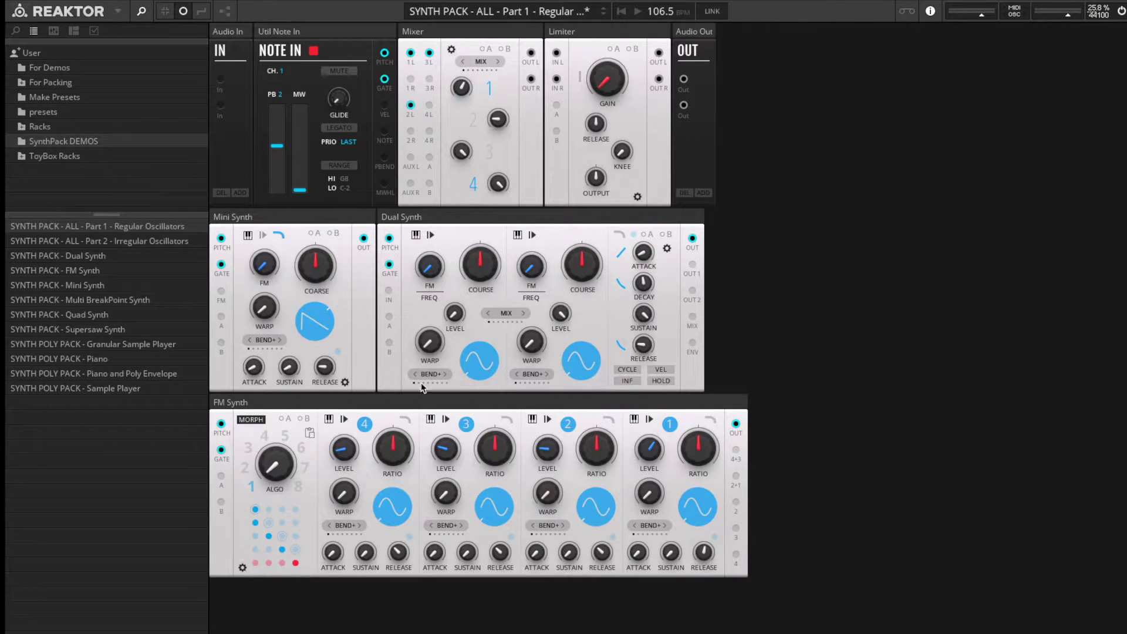
# Step: On the Mini Synth's options page, try the ANALG mode and lower the oscillator drift
pyautogui.click(345, 383)
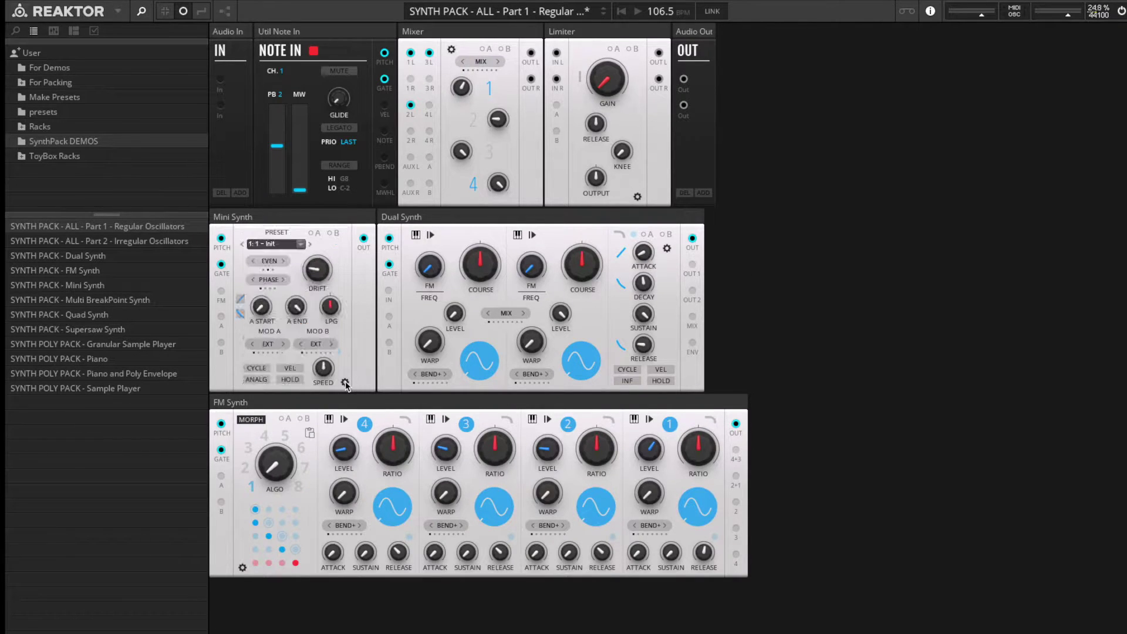
pyautogui.click(259, 379)
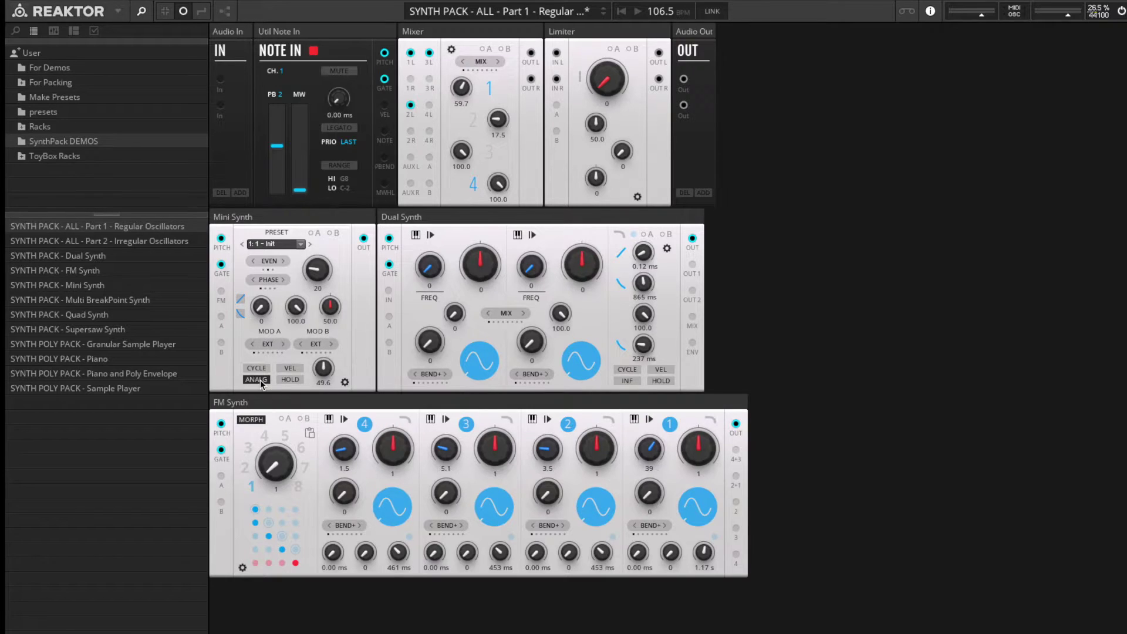
pyautogui.click(321, 263)
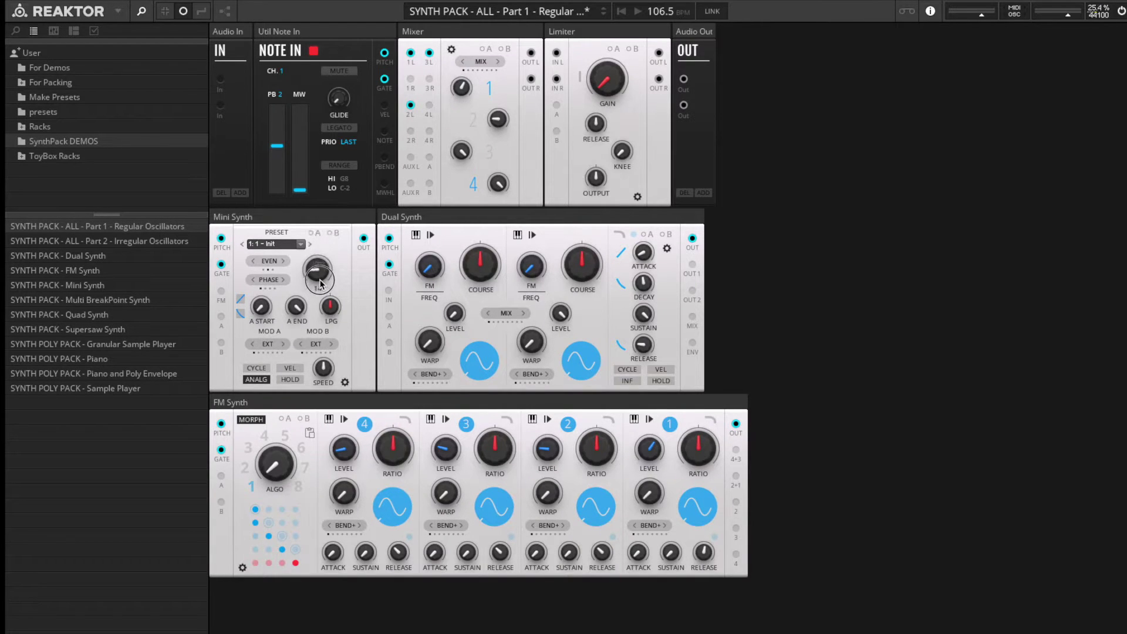
# Step: Look over the Dual Synth's options page and return to its main page
pyautogui.click(667, 249)
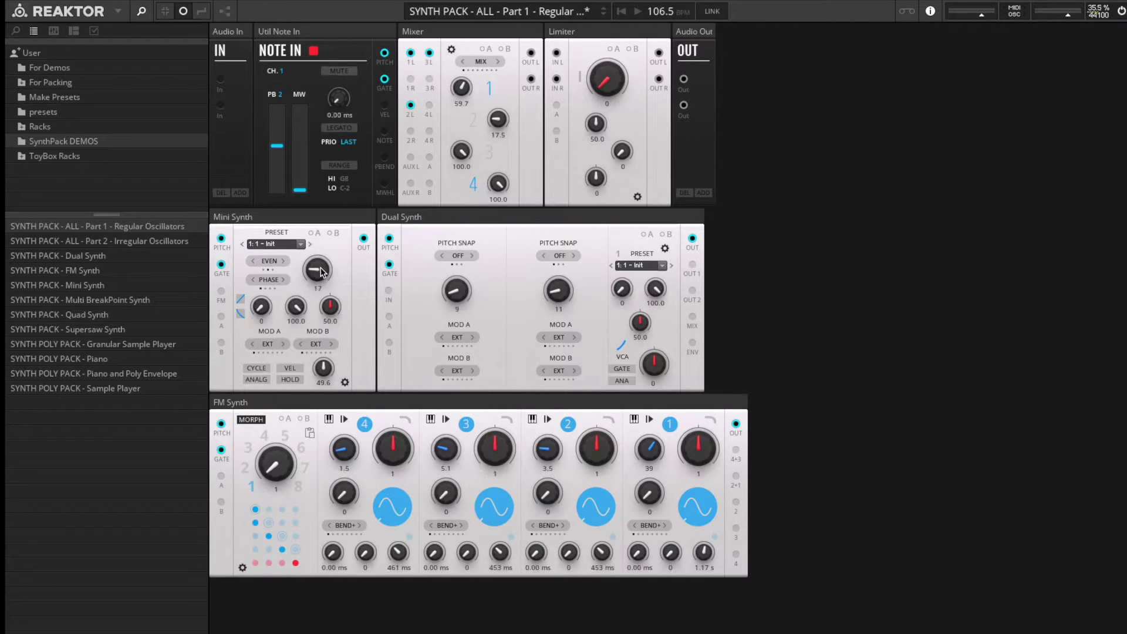
pyautogui.click(664, 249)
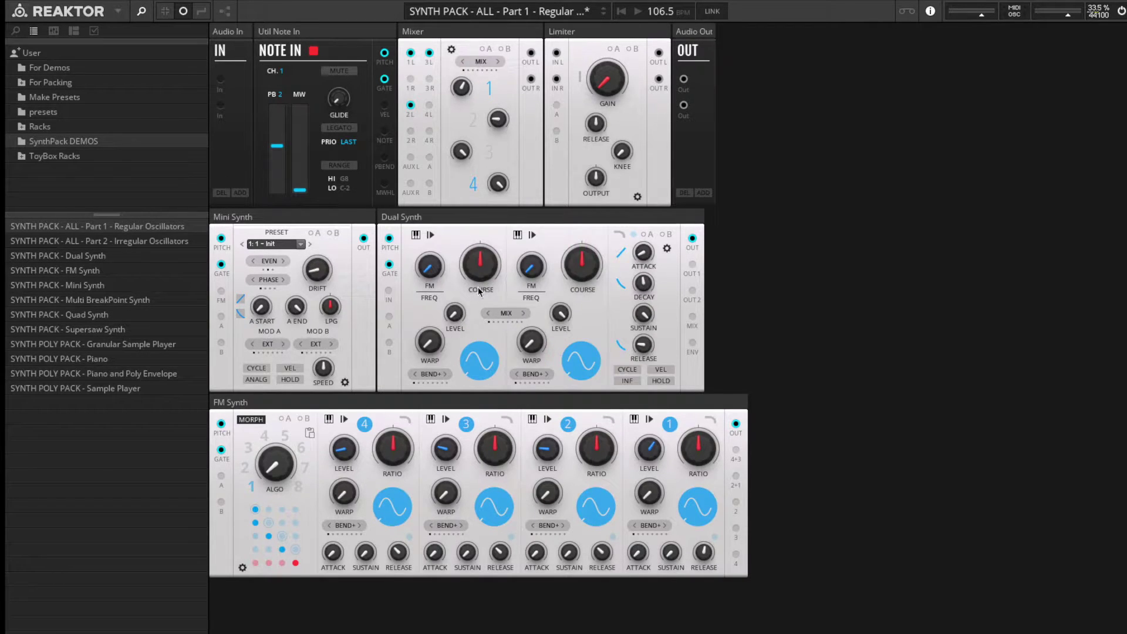
# Step: Cycle the Dual Synth's mixer mode through the RING, AM, S&H, HOLD and OR options, and return it to MIX
pyautogui.click(487, 219)
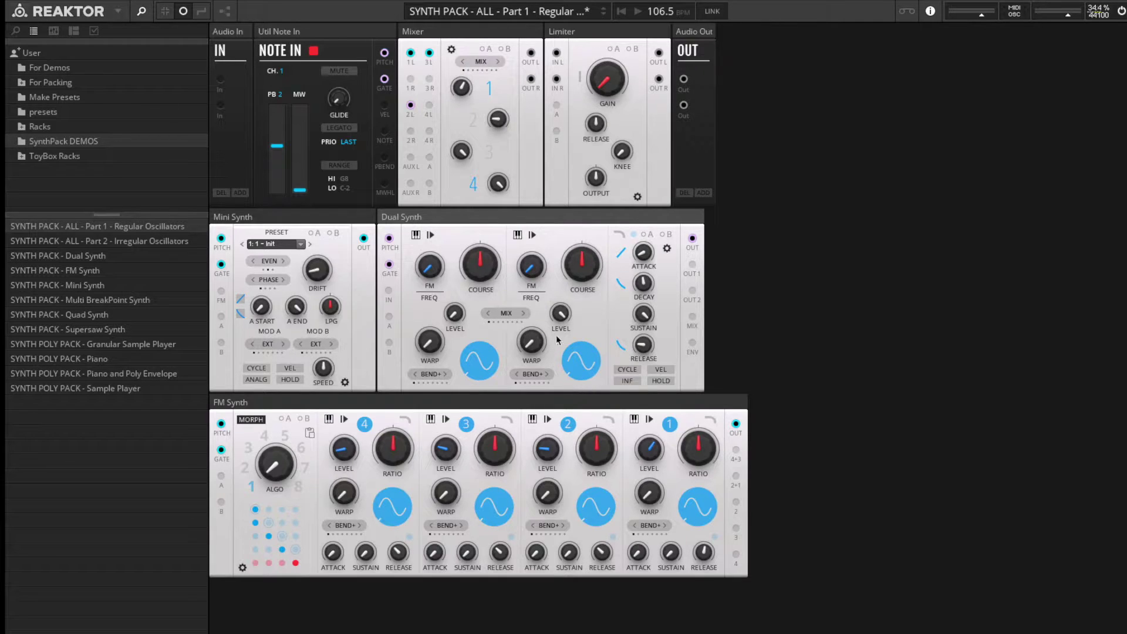
pyautogui.click(525, 315)
pyautogui.click(525, 315)
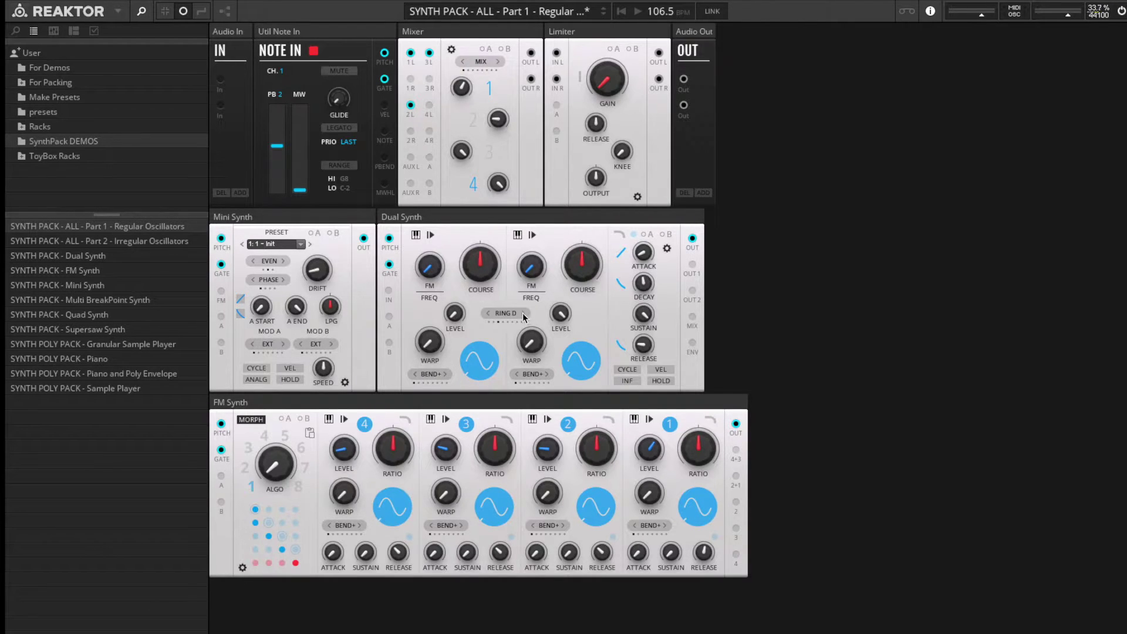
pyautogui.moveTo(522, 312)
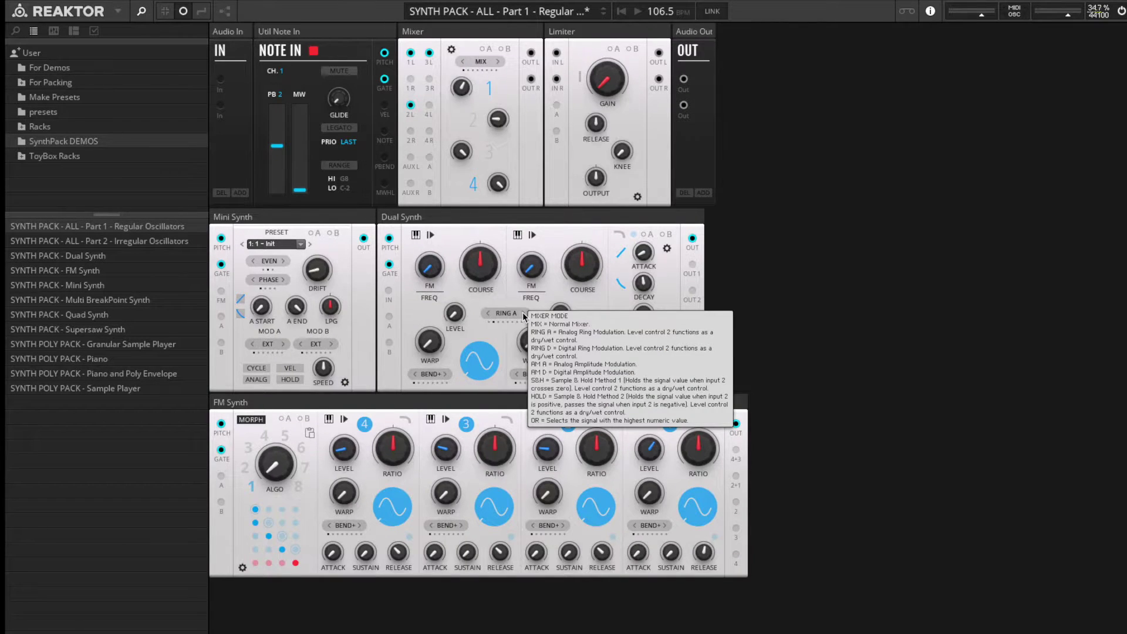
pyautogui.click(522, 312)
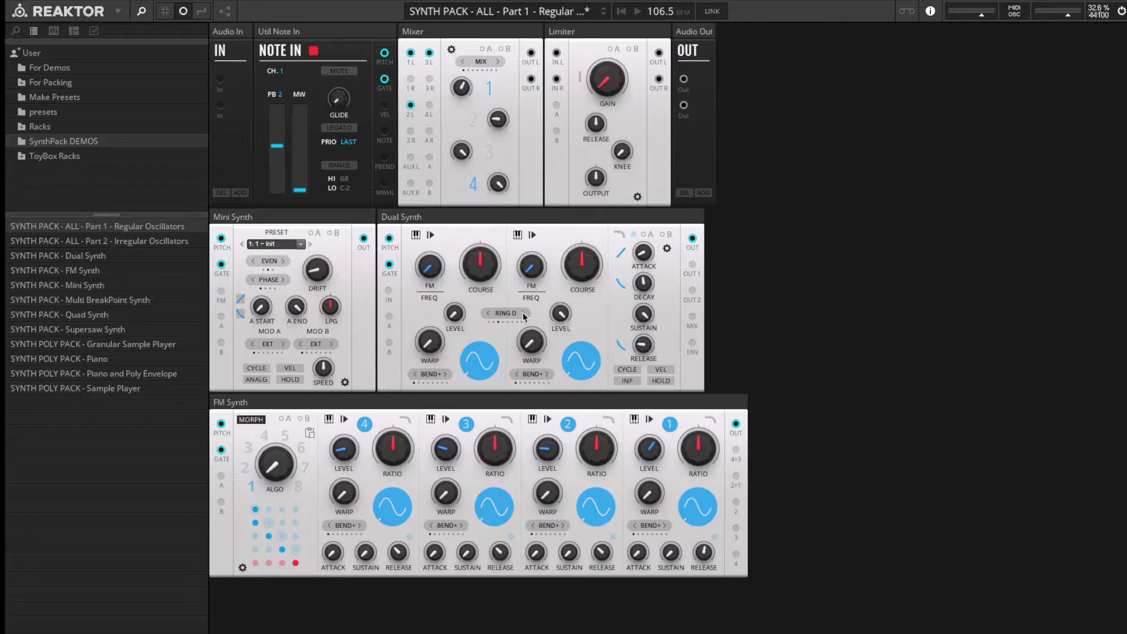
pyautogui.click(523, 312)
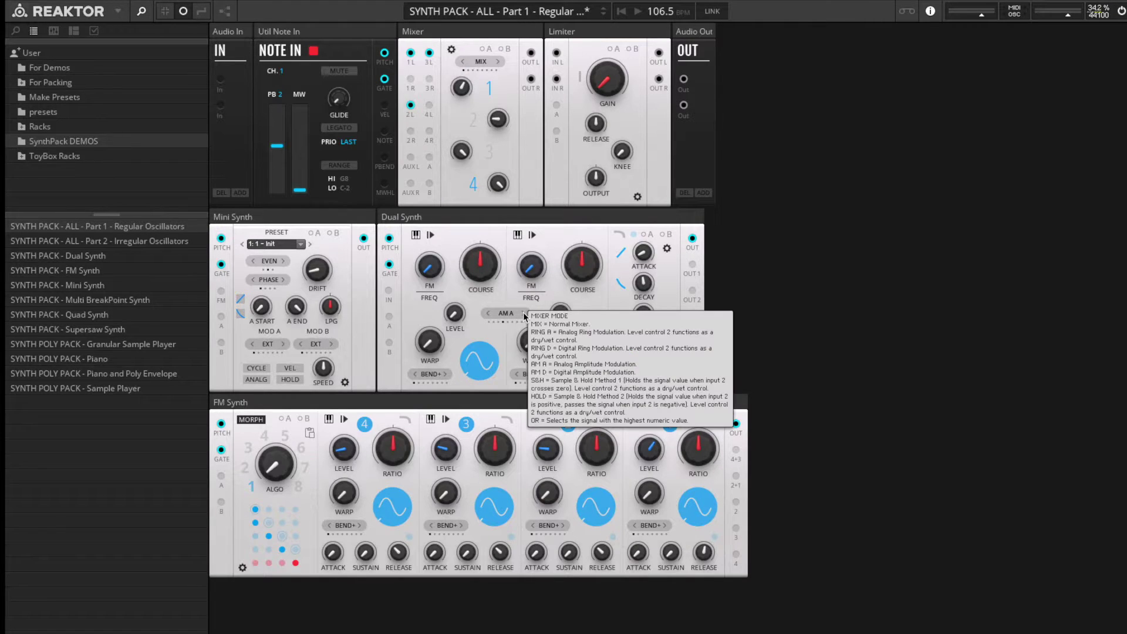
pyautogui.click(523, 312)
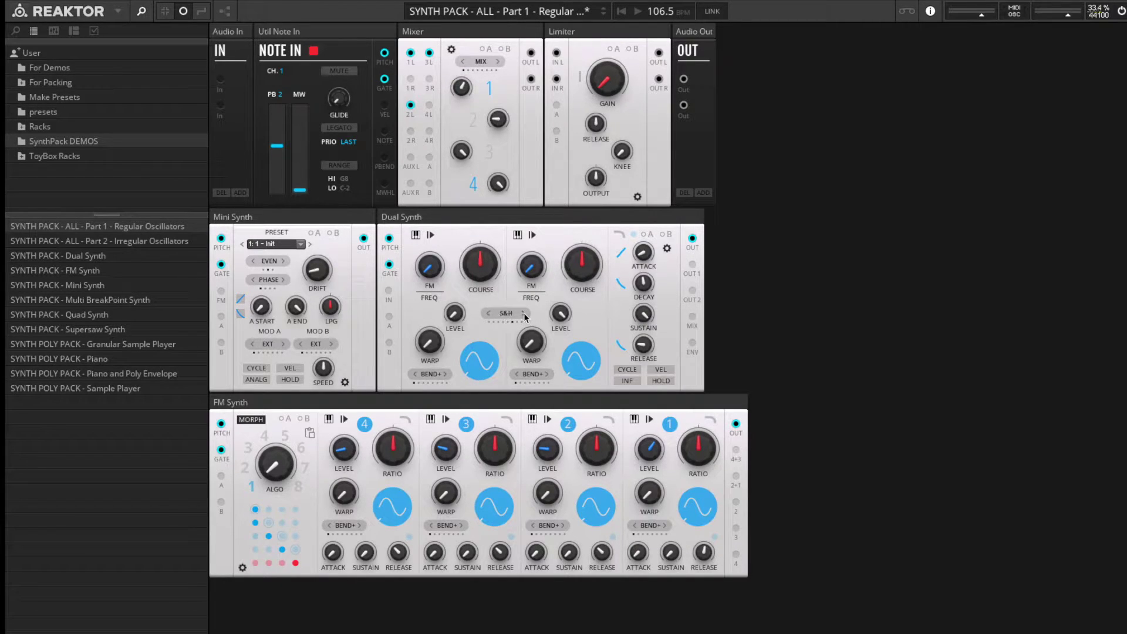
pyautogui.click(524, 312)
pyautogui.click(523, 313)
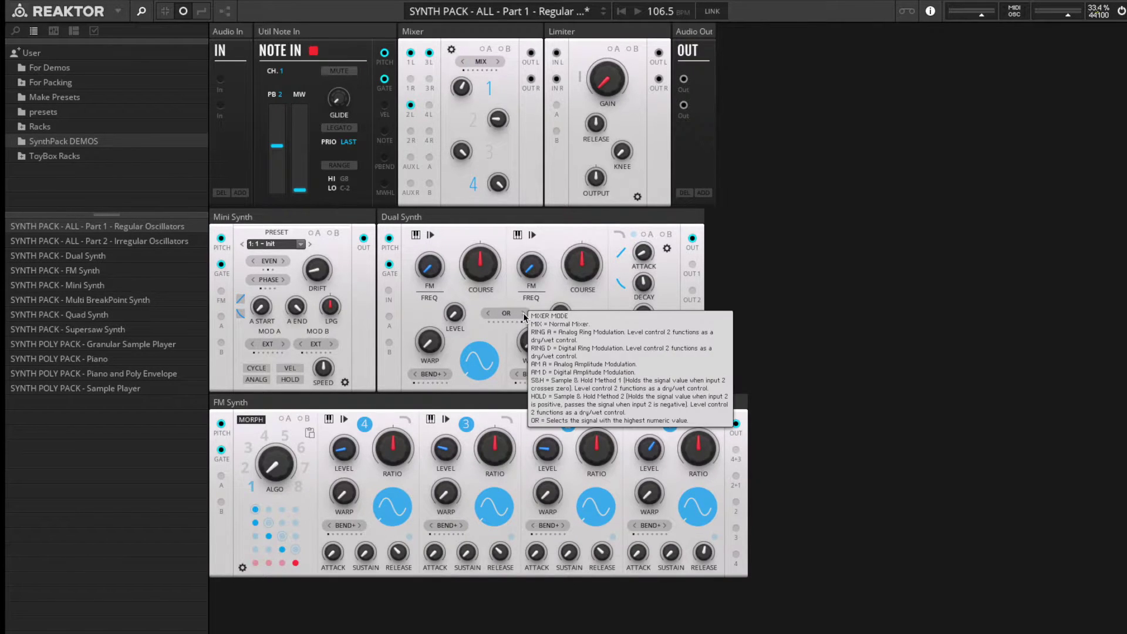
pyautogui.click(488, 312)
pyautogui.click(488, 312)
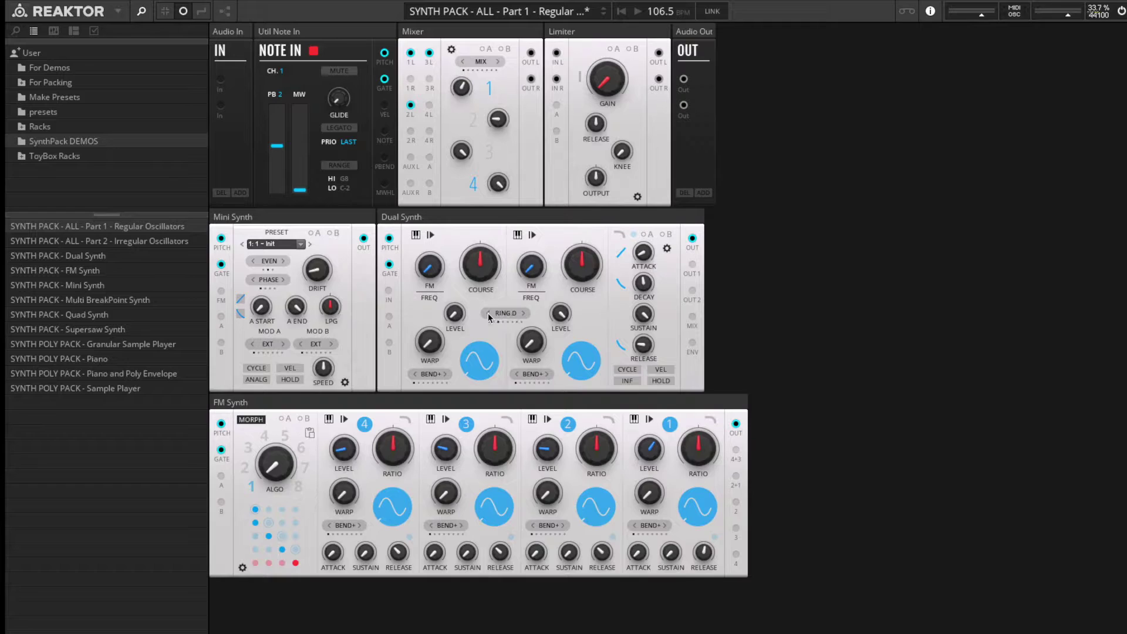
pyautogui.click(487, 312)
# Step: Sweep the FM Synth's algorithm control with MORPH off and with MORPH on
pyautogui.moveTo(663, 270)
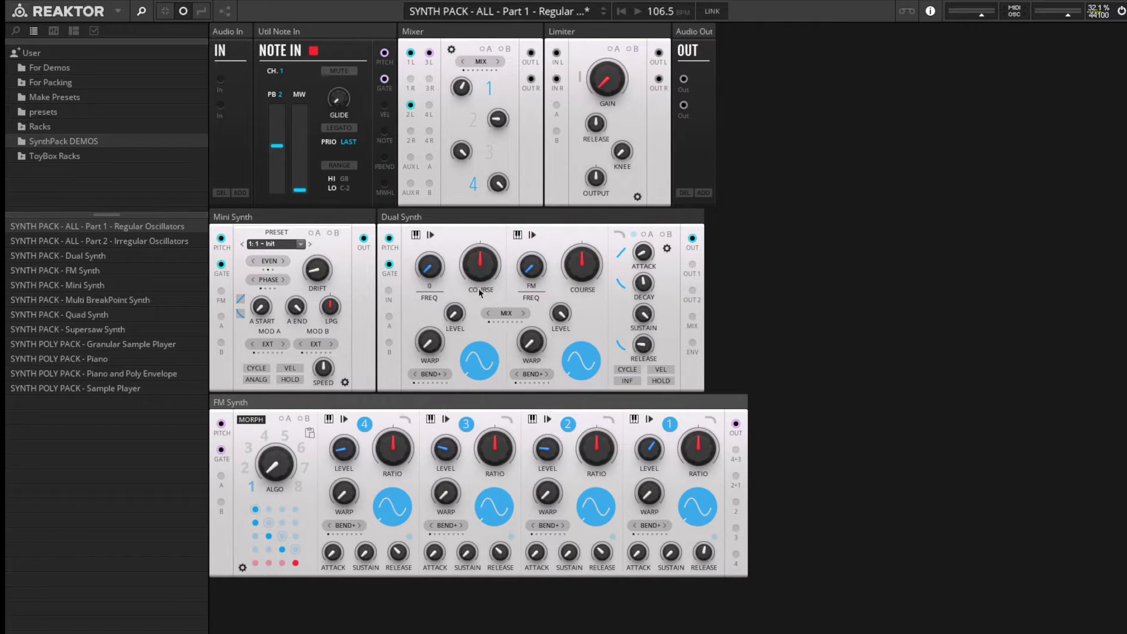
pyautogui.click(391, 385)
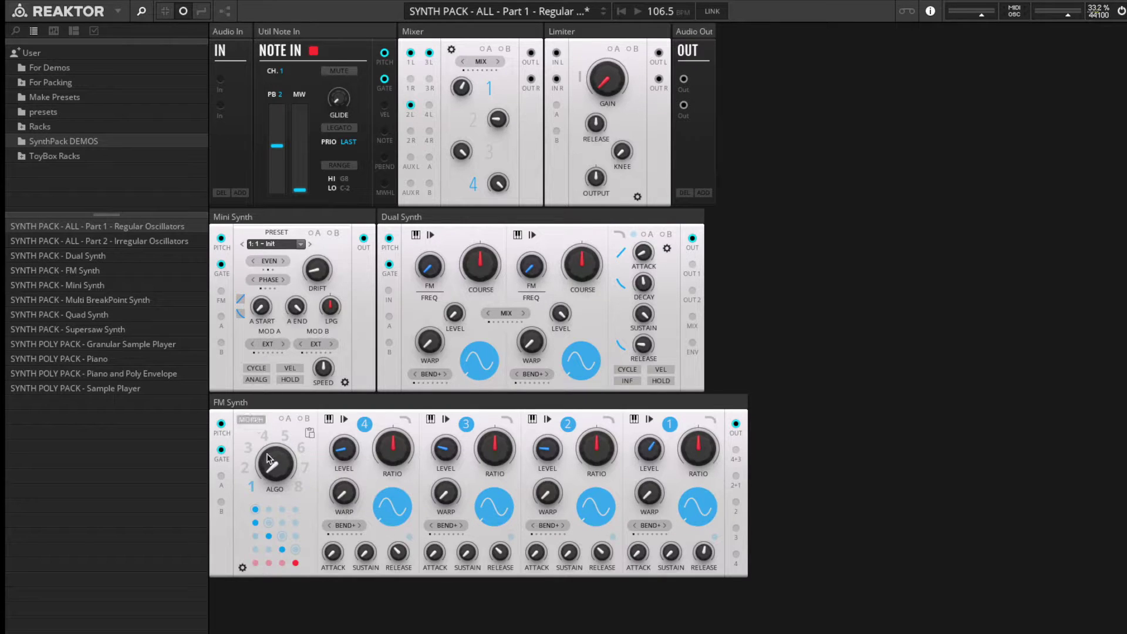
pyautogui.moveTo(276, 468); pyautogui.dragTo(287, 574)
pyautogui.click(254, 420)
pyautogui.moveTo(277, 467); pyautogui.dragTo(278, 498)
pyautogui.moveTo(278, 470); pyautogui.dragTo(283, 351)
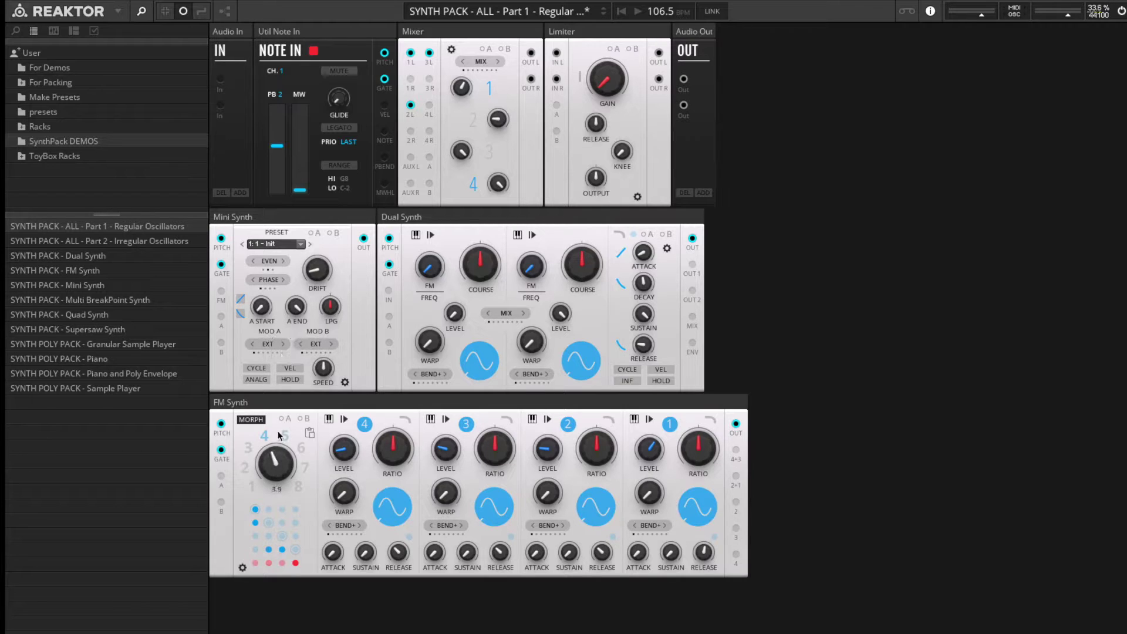
# Step: Sweep the FM Synth's algorithm back to 1 and try the warp amount of oscillator 2
pyautogui.moveTo(281, 471)
pyautogui.mouseDown()
pyautogui.moveTo(270, 510)
pyautogui.moveTo(272, 482)
pyautogui.mouseUp()
pyautogui.moveTo(278, 478); pyautogui.dragTo(280, 518)
pyautogui.moveTo(275, 558); pyautogui.dragTo(270, 565)
pyautogui.moveTo(280, 469); pyautogui.dragTo(272, 504)
pyautogui.moveTo(541, 490)
pyautogui.moveTo(541, 490); pyautogui.dragTo(541, 500)
# Step: On the FM Synth's options page, cycle oscillator 4's MOD A source back to EXT and toggle its FREQ mode on and off
pyautogui.click(243, 568)
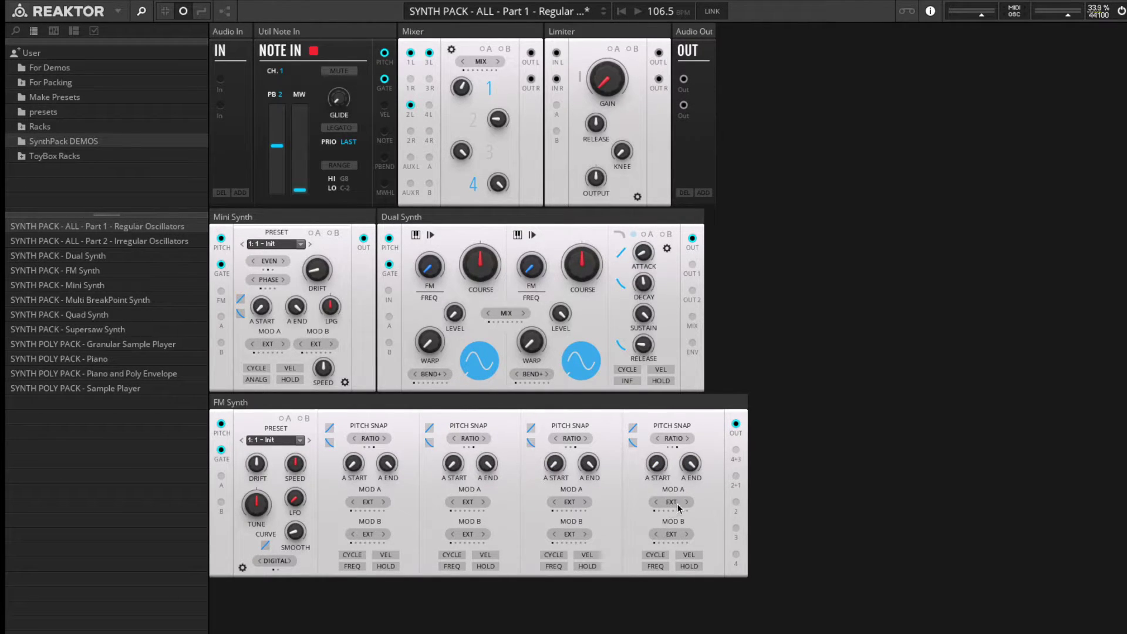
pyautogui.click(383, 503)
pyautogui.click(385, 501)
pyautogui.click(385, 501)
pyautogui.click(385, 501)
pyautogui.click(385, 502)
pyautogui.click(353, 566)
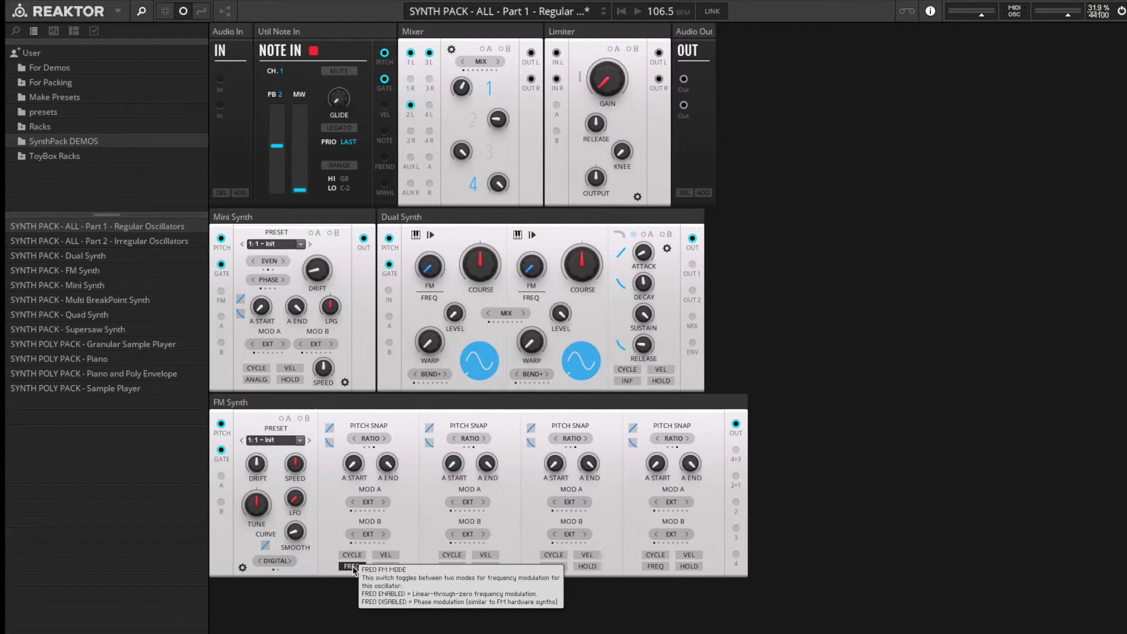
pyautogui.click(351, 567)
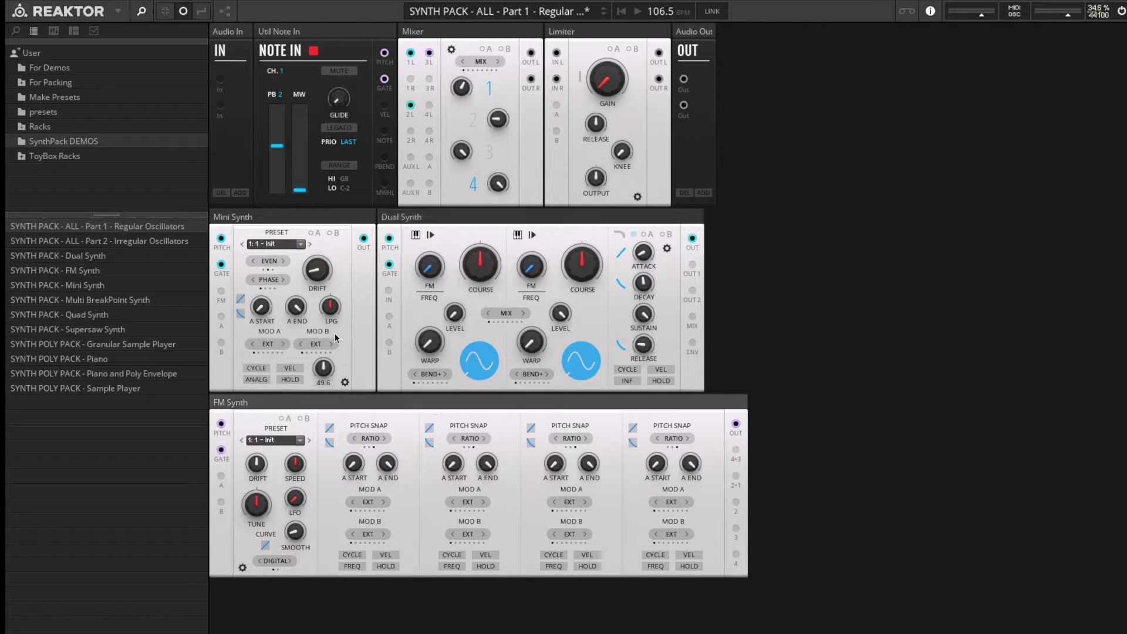
# Step: Return the Mini Synth and FM Synth to their main pages and set the Mini Synth's waveform to sine
pyautogui.click(344, 382)
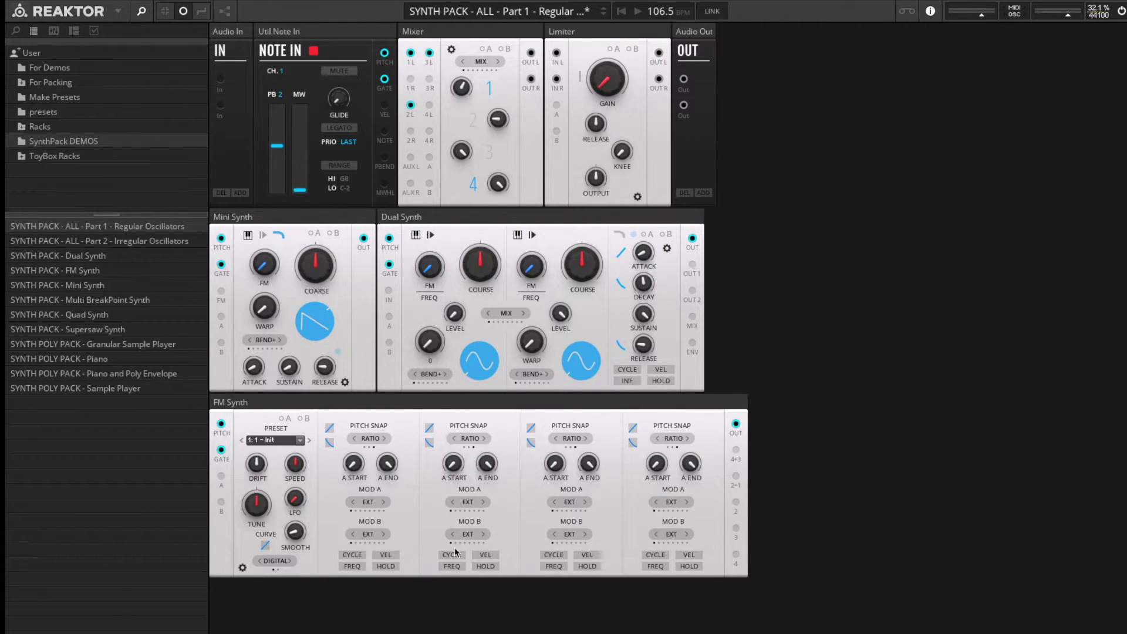
pyautogui.click(243, 568)
pyautogui.click(320, 330)
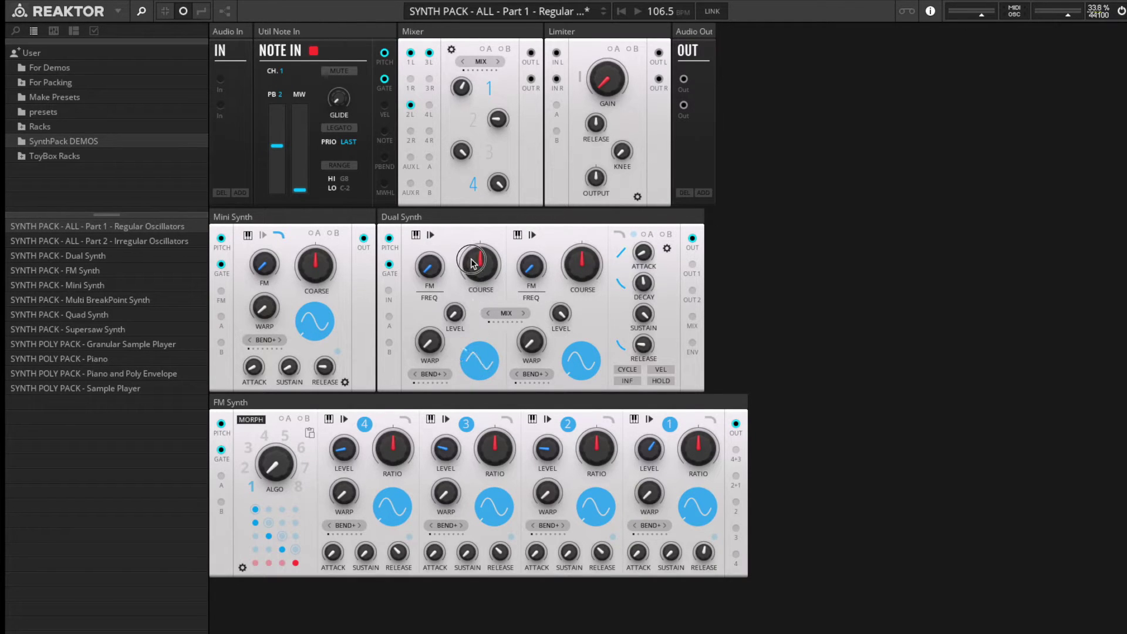
# Step: Load the "SYNTH PACK - ALL - Part 2 - Irregular Oscillators" rack
pyautogui.moveTo(469, 298)
pyautogui.doubleClick(122, 247)
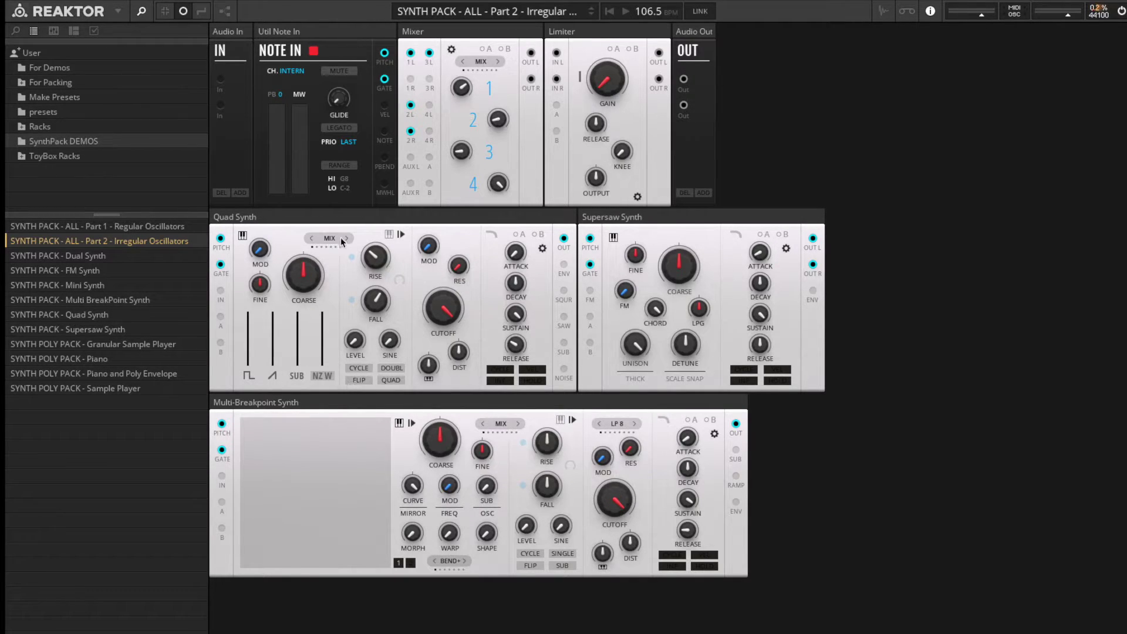
# Step: Audition the Quad Synth's square oscillator in place of the saw, ending with both their levels at minimum
pyautogui.moveTo(355, 222)
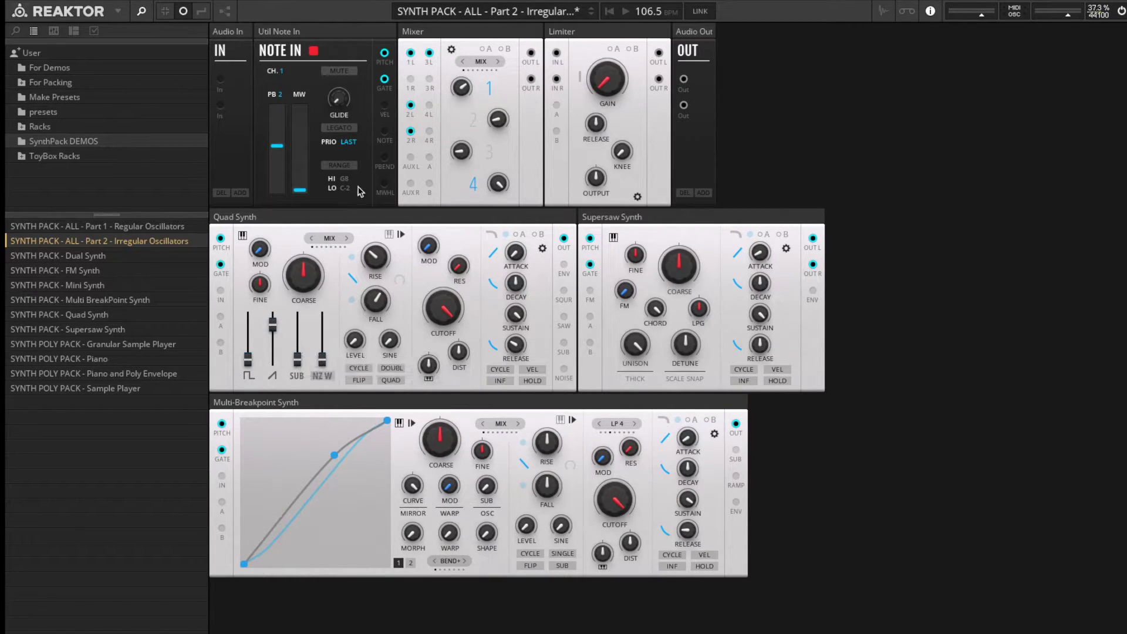
pyautogui.moveTo(274, 322)
pyautogui.mouseDown()
pyautogui.moveTo(284, 383)
pyautogui.moveTo(286, 329)
pyautogui.mouseUp()
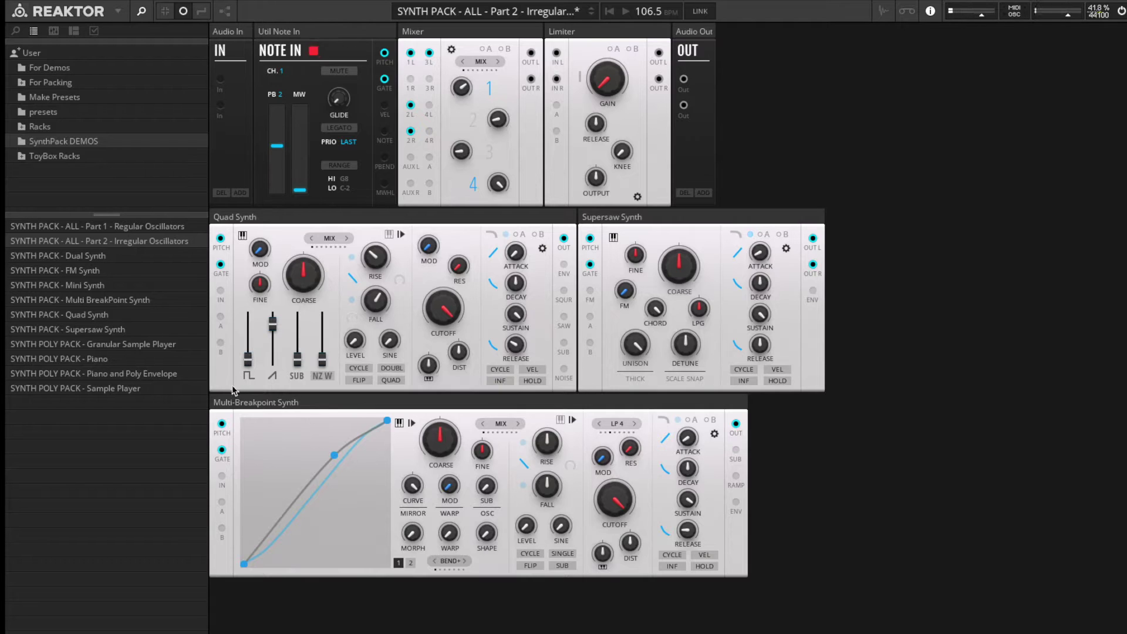
pyautogui.moveTo(247, 362); pyautogui.dragTo(305, 199)
pyautogui.moveTo(272, 324); pyautogui.dragTo(266, 531)
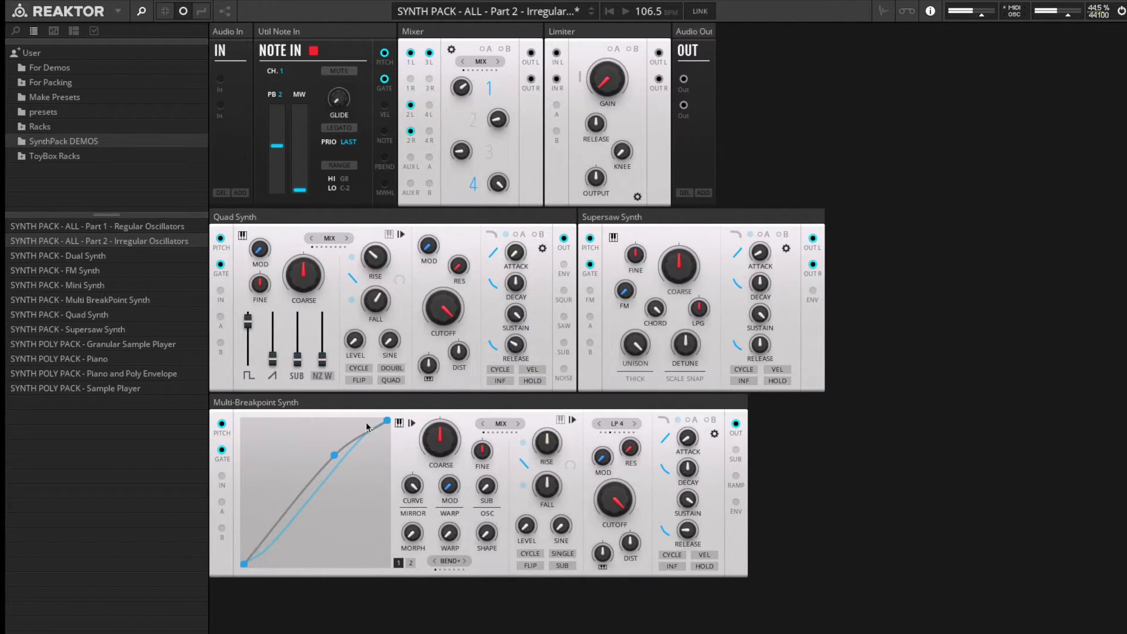
pyautogui.moveTo(247, 325); pyautogui.dragTo(259, 483)
# Step: Raise the Quad Synth's sub and noise levels in turn, returning the sub level to minimum
pyautogui.moveTo(298, 359); pyautogui.dragTo(303, 250)
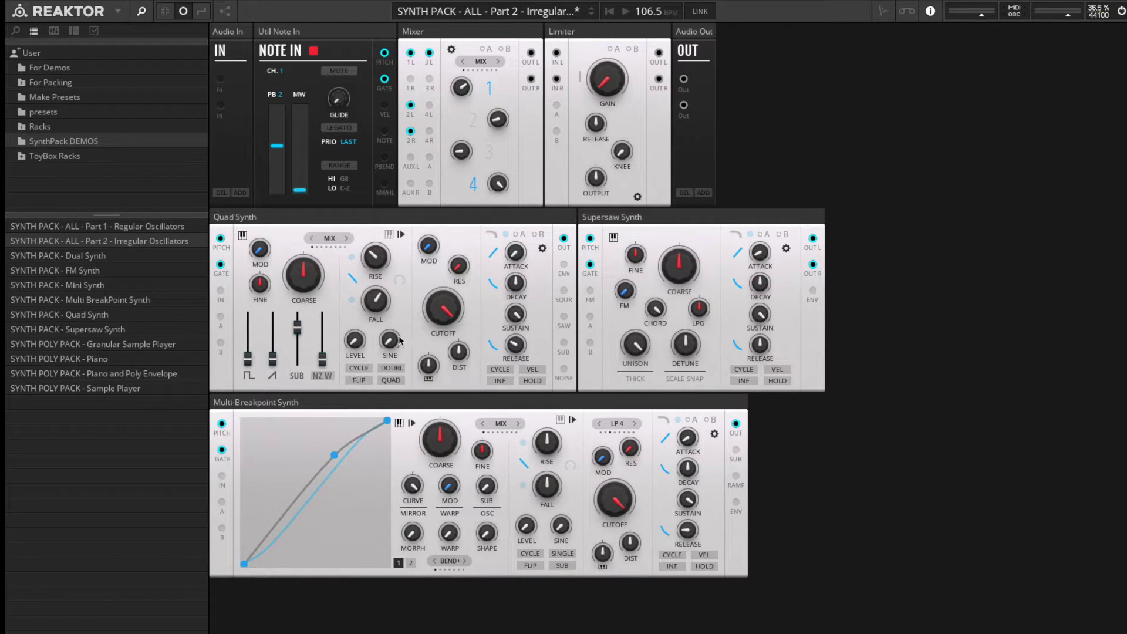
pyautogui.moveTo(322, 359); pyautogui.dragTo(320, 256)
pyautogui.click(301, 407)
pyautogui.moveTo(296, 353); pyautogui.dragTo(297, 396)
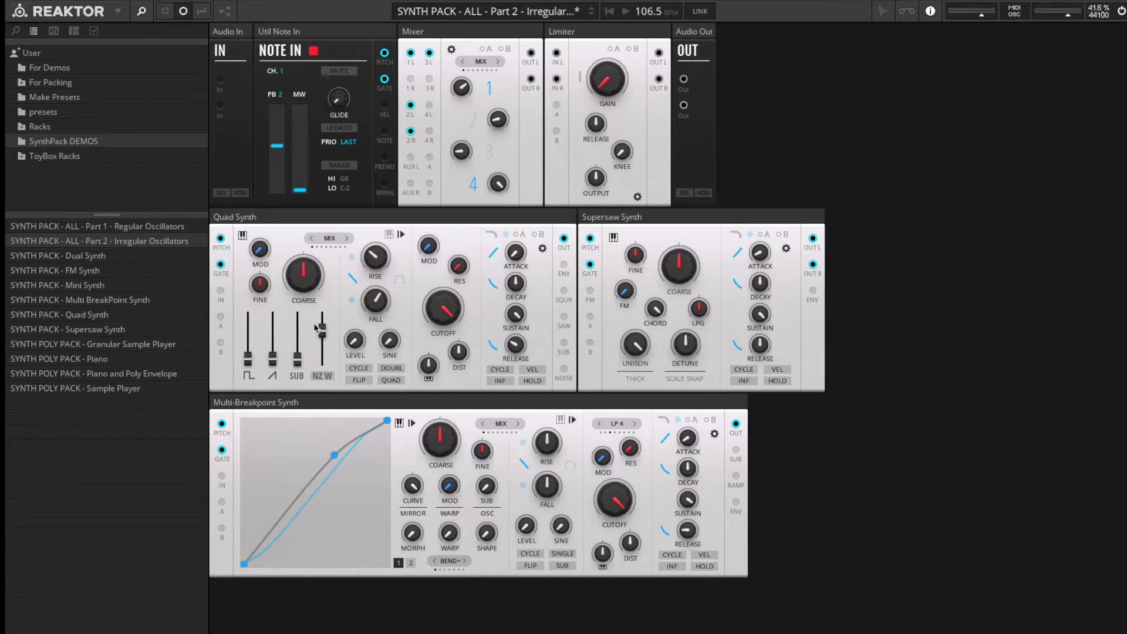
# Step: Bring the Quad Synth's saw level back up and lower the noise level to minimum
pyautogui.moveTo(392, 325)
pyautogui.moveTo(385, 285)
pyautogui.click(399, 217)
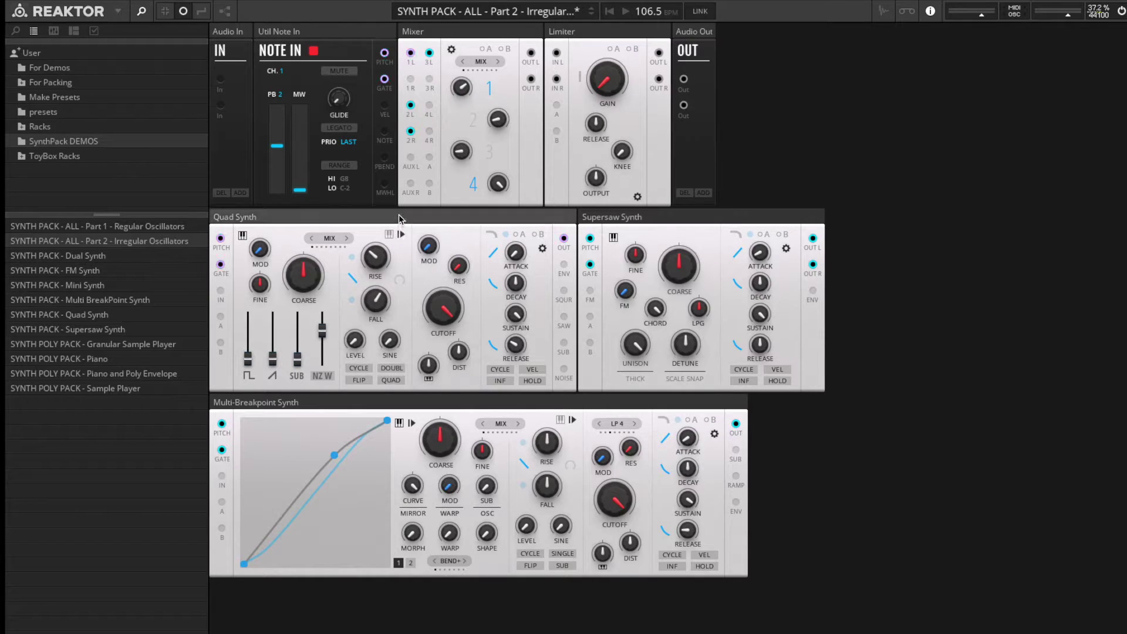
pyautogui.moveTo(279, 366)
pyautogui.mouseDown()
pyautogui.moveTo(281, 343)
pyautogui.moveTo(322, 359)
pyautogui.mouseUp()
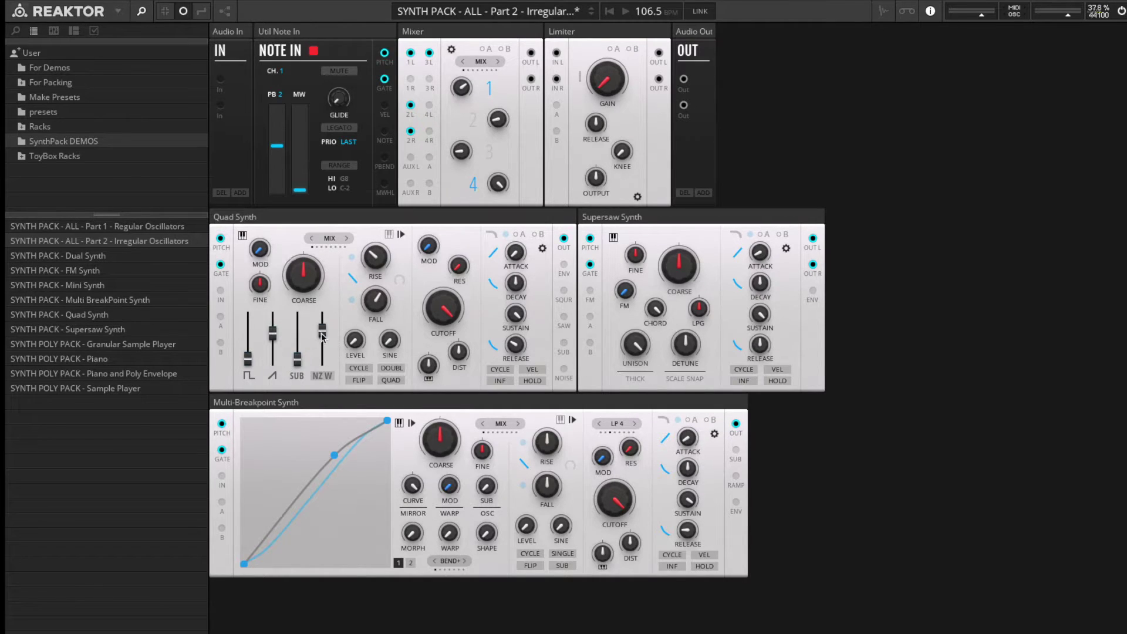
# Step: Raise the Quad Synth's pitch modulation from the ramps and adjust the ramp's rise and fall times
pyautogui.moveTo(439, 269)
pyautogui.moveTo(376, 263)
pyautogui.mouseDown()
pyautogui.moveTo(376, 292)
pyautogui.moveTo(376, 281)
pyautogui.mouseUp()
pyautogui.moveTo(249, 263); pyautogui.dragTo(261, 195)
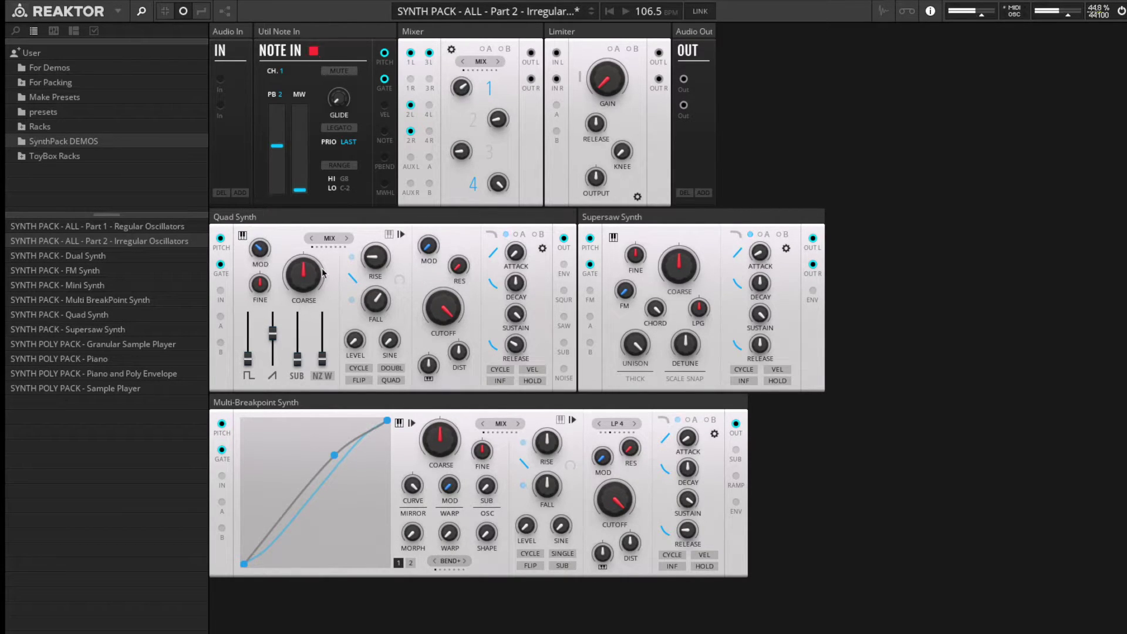
pyautogui.moveTo(378, 301); pyautogui.dragTo(378, 301)
pyautogui.moveTo(377, 263)
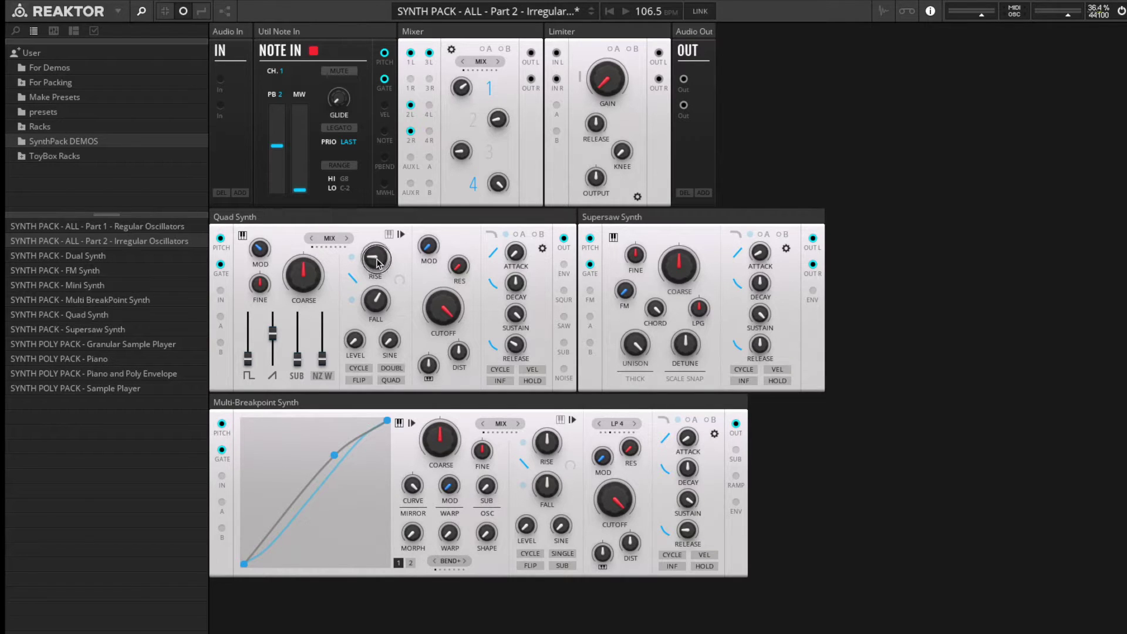
pyautogui.moveTo(375, 300); pyautogui.dragTo(376, 276)
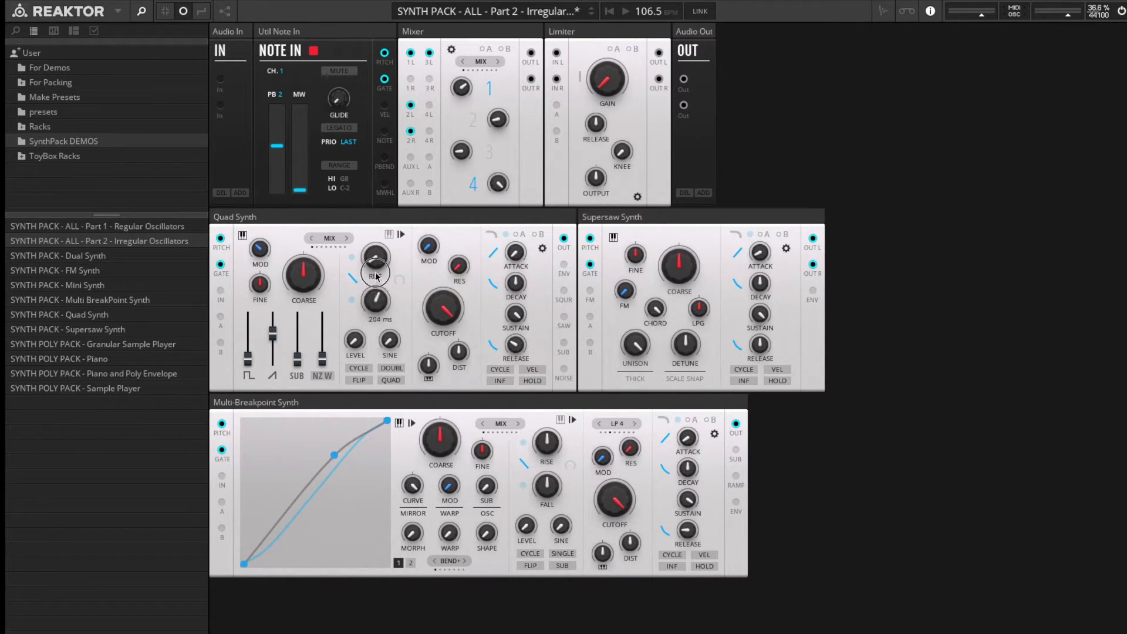
# Step: Enable CYCLE on the Quad Synth's ramps, adjust rise and fall, and set pitch modulation to about 68.7
pyautogui.click(359, 370)
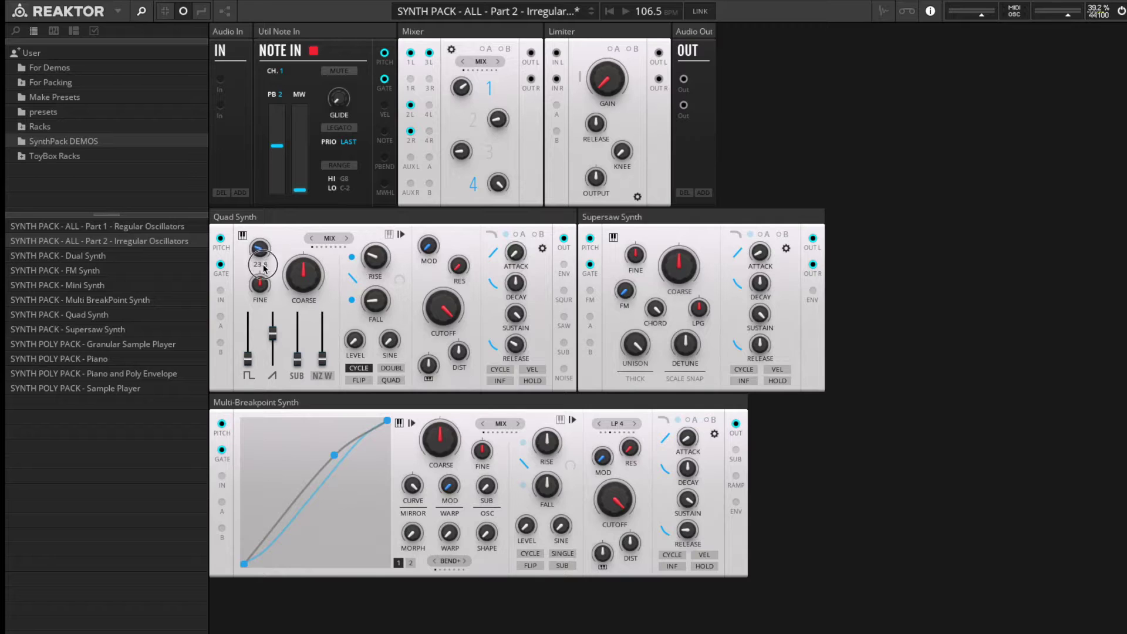
pyautogui.moveTo(387, 271); pyautogui.dragTo(377, 219)
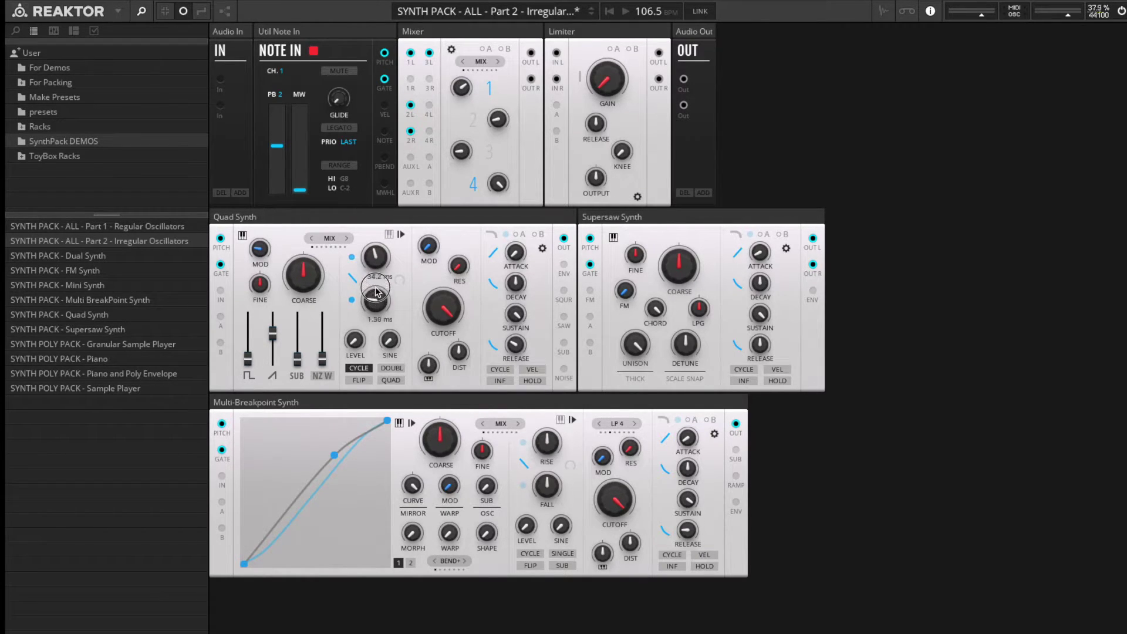
pyautogui.moveTo(377, 262); pyautogui.dragTo(377, 254)
pyautogui.moveTo(382, 301); pyautogui.dragTo(383, 280)
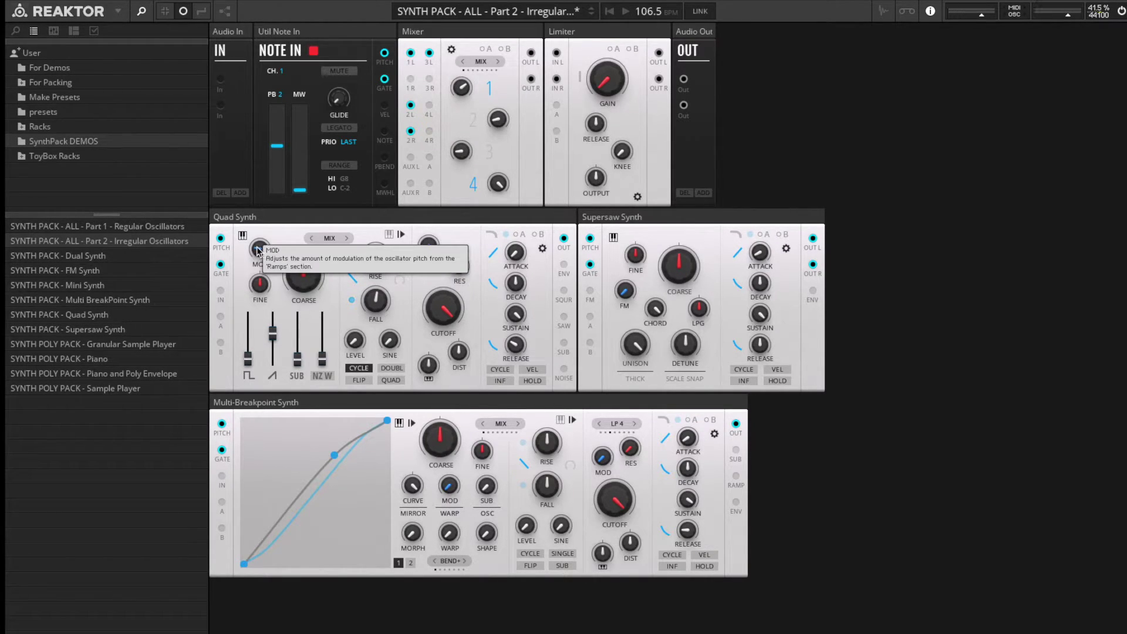
pyautogui.moveTo(257, 252); pyautogui.dragTo(252, 158)
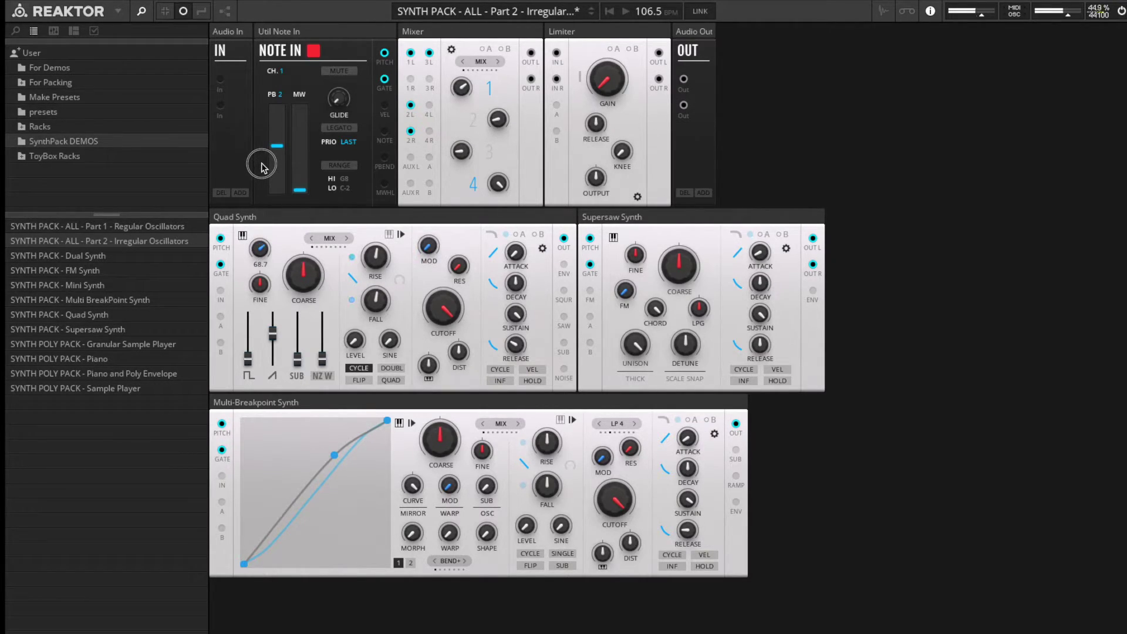
# Step: Try the FLIP and QUAD options of the Quad Synth's ramps section
pyautogui.click(359, 382)
pyautogui.click(393, 380)
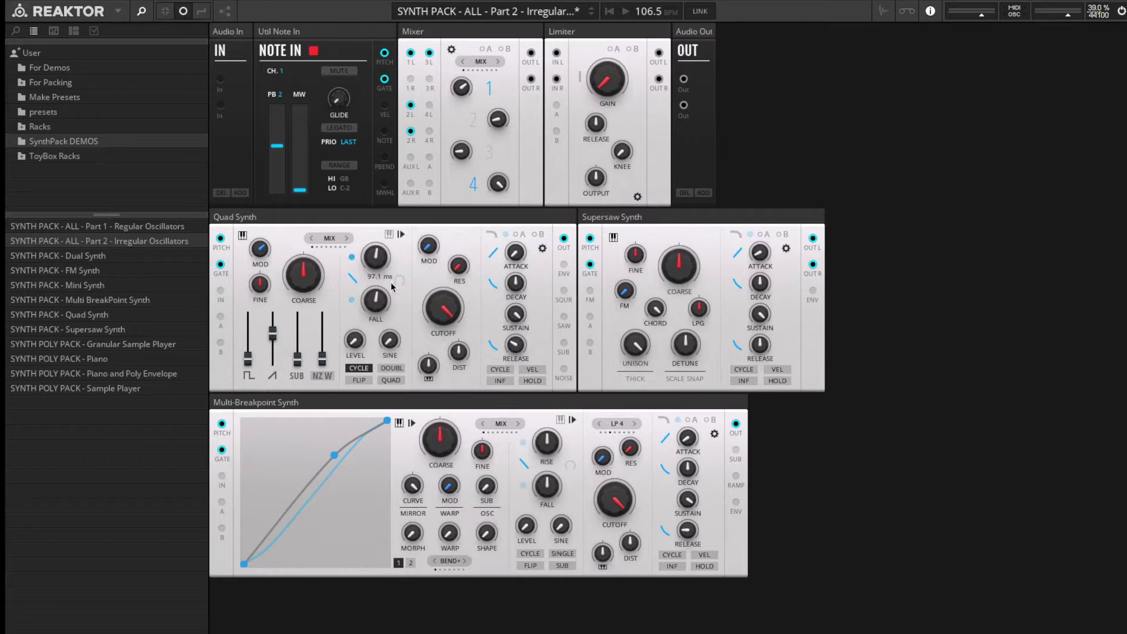
pyautogui.click(400, 259)
pyautogui.moveTo(381, 280)
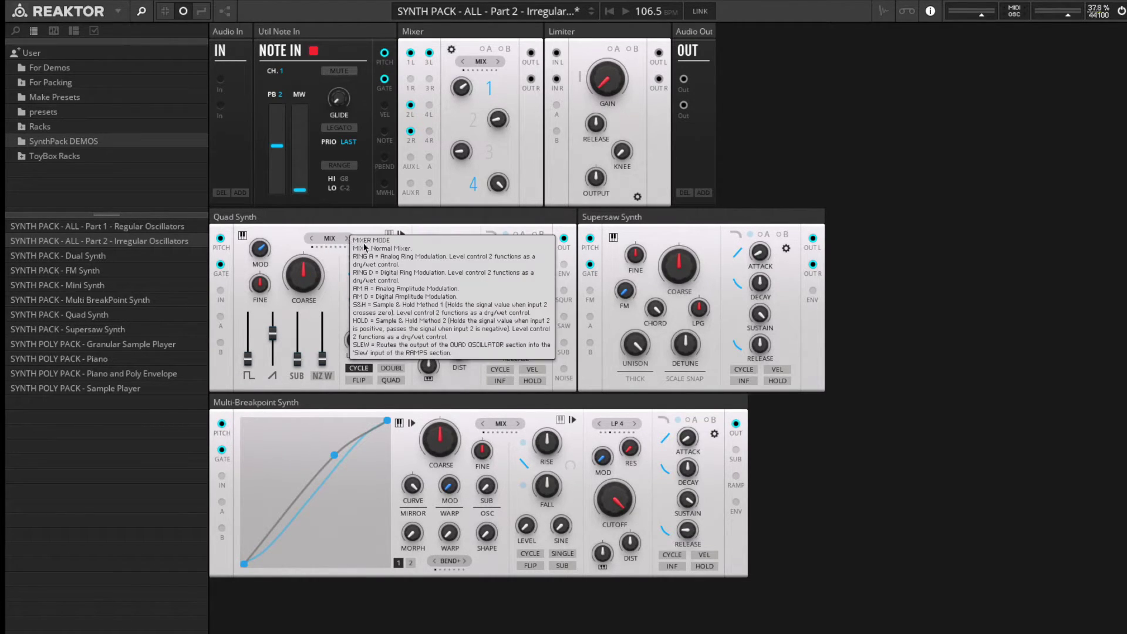
pyautogui.moveTo(371, 302)
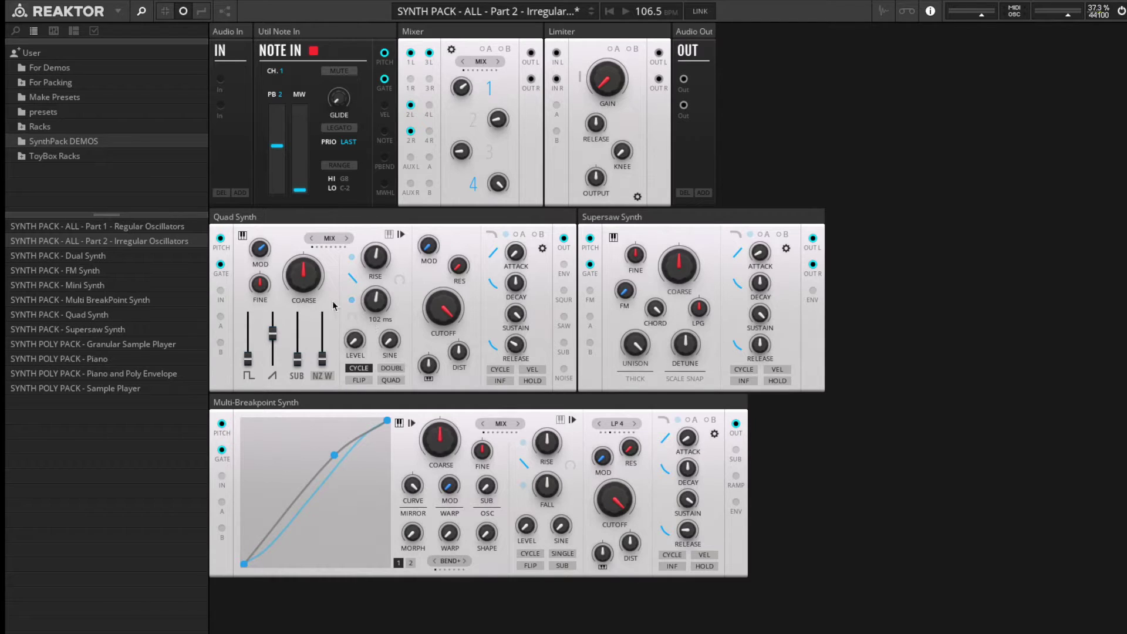
# Step: Step through the Quad Synth's mixer modes, including AM A, try the noise type, and return the mixer mode to MIX
pyautogui.moveTo(345, 239)
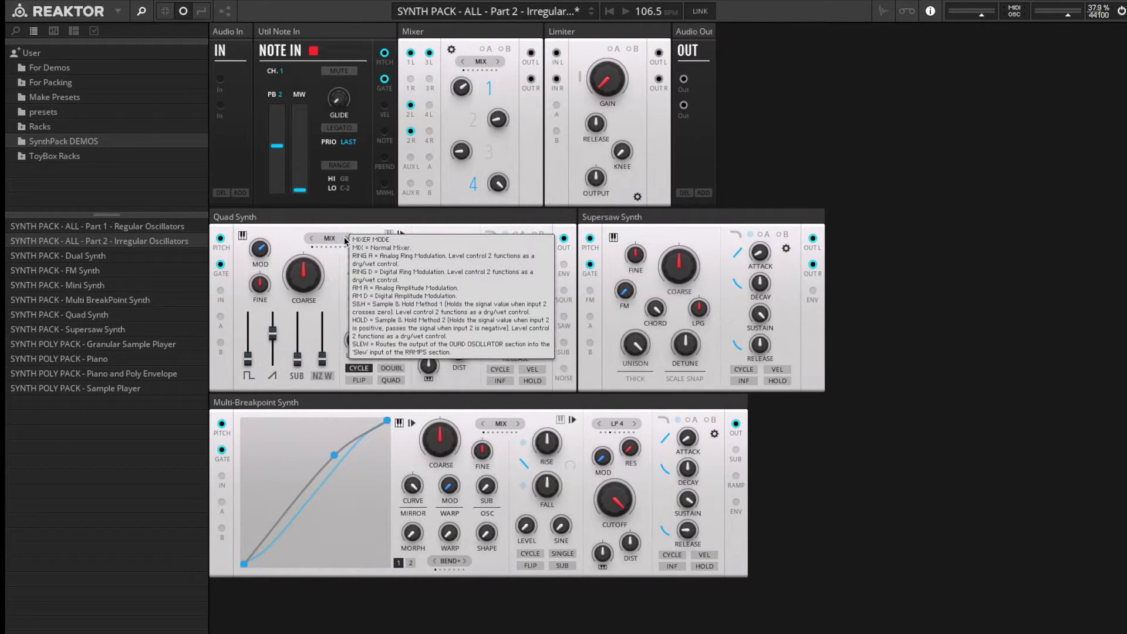
pyautogui.click(345, 238)
pyautogui.click(345, 238)
pyautogui.click(345, 239)
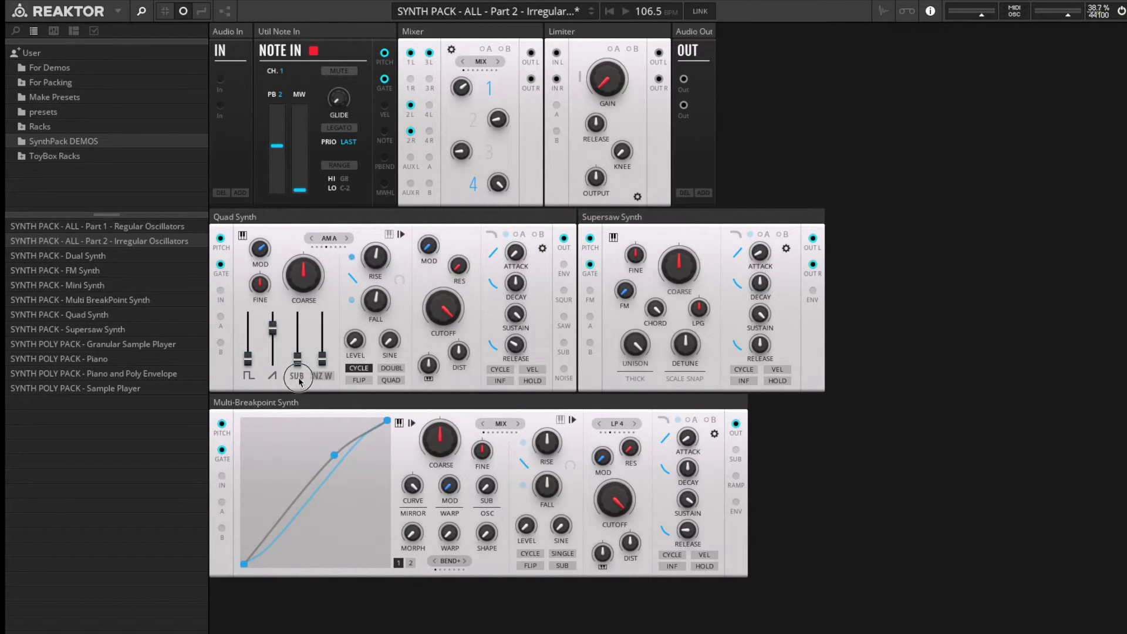
pyautogui.click(321, 379)
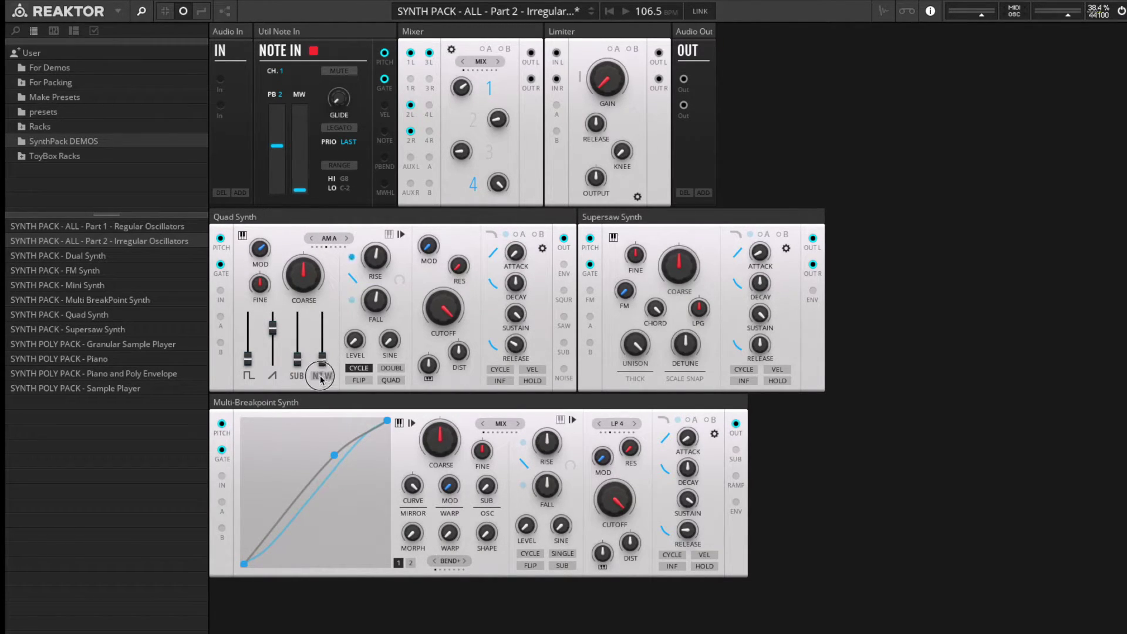
pyautogui.click(345, 238)
pyautogui.moveTo(376, 259); pyautogui.dragTo(326, 243)
pyautogui.click(309, 238)
# Step: Sweep the Quad Synth's filter cutoff and raise the resonance to about 67.1
pyautogui.moveTo(446, 297)
pyautogui.moveTo(446, 300)
pyautogui.mouseDown()
pyautogui.moveTo(427, 365)
pyautogui.moveTo(446, 311)
pyautogui.mouseUp()
pyautogui.moveTo(463, 273)
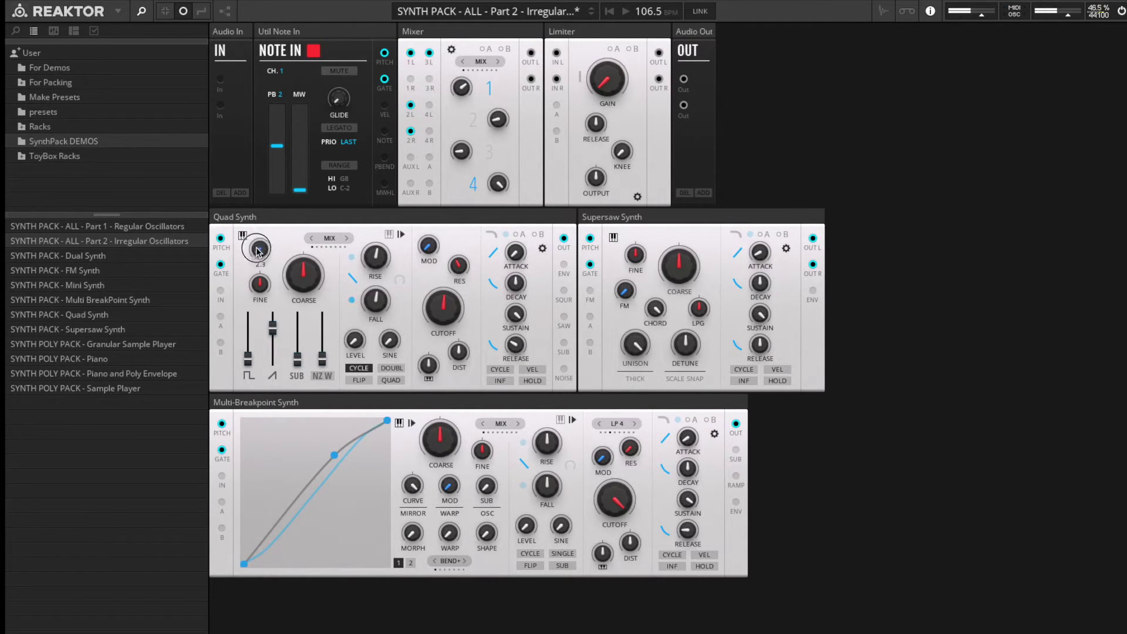
pyautogui.moveTo(459, 265); pyautogui.dragTo(461, 231)
pyautogui.moveTo(444, 311); pyautogui.dragTo(444, 384)
pyautogui.moveTo(463, 311); pyautogui.dragTo(443, 397)
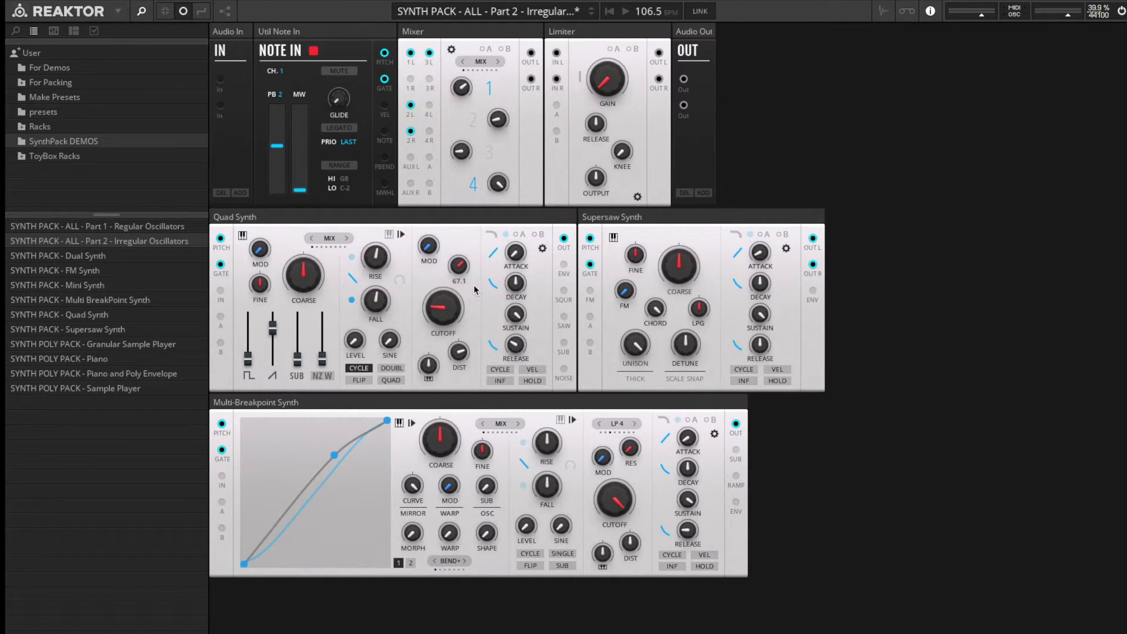
pyautogui.moveTo(446, 284); pyautogui.dragTo(441, 162)
pyautogui.moveTo(443, 308); pyautogui.dragTo(440, 405)
# Step: Shape the Quad Synth's amp envelope with a shorter decay and lower sustain, and switch on its low-pass option
pyautogui.moveTo(517, 135); pyautogui.dragTo(517, 148)
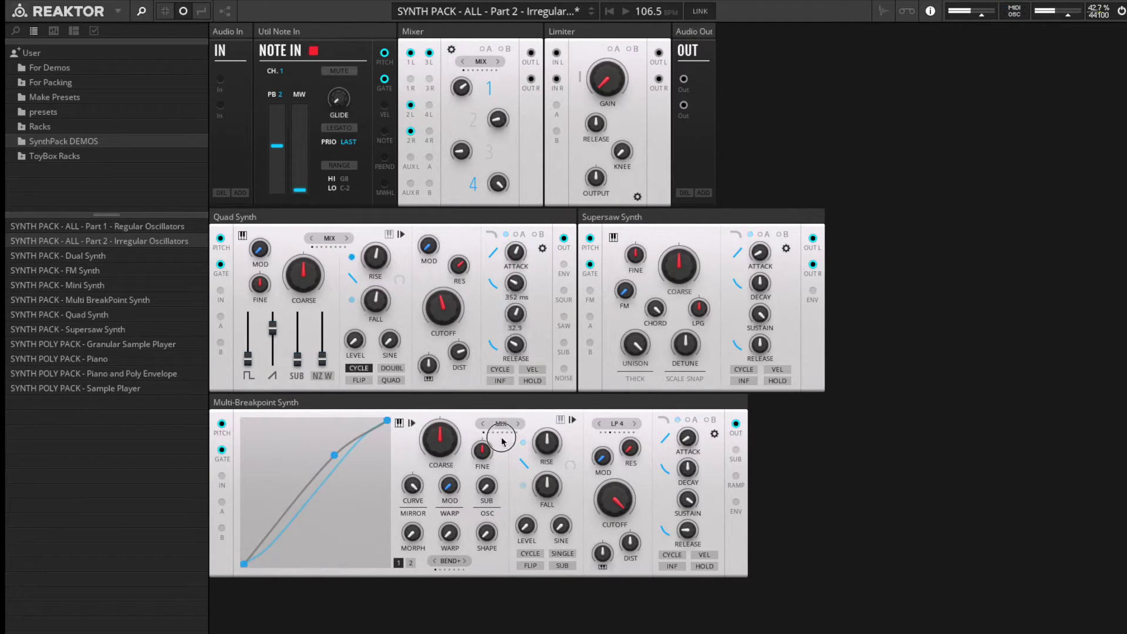
pyautogui.click(492, 234)
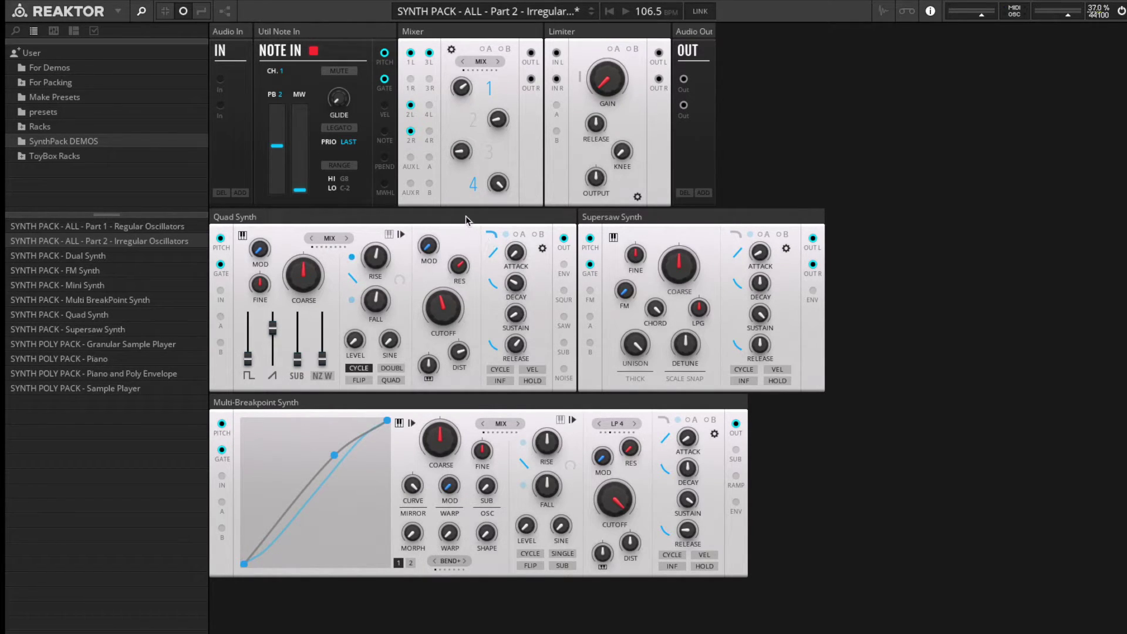
# Step: Open the Quad Synth's options page and look through its preset list without loading a preset
pyautogui.click(542, 249)
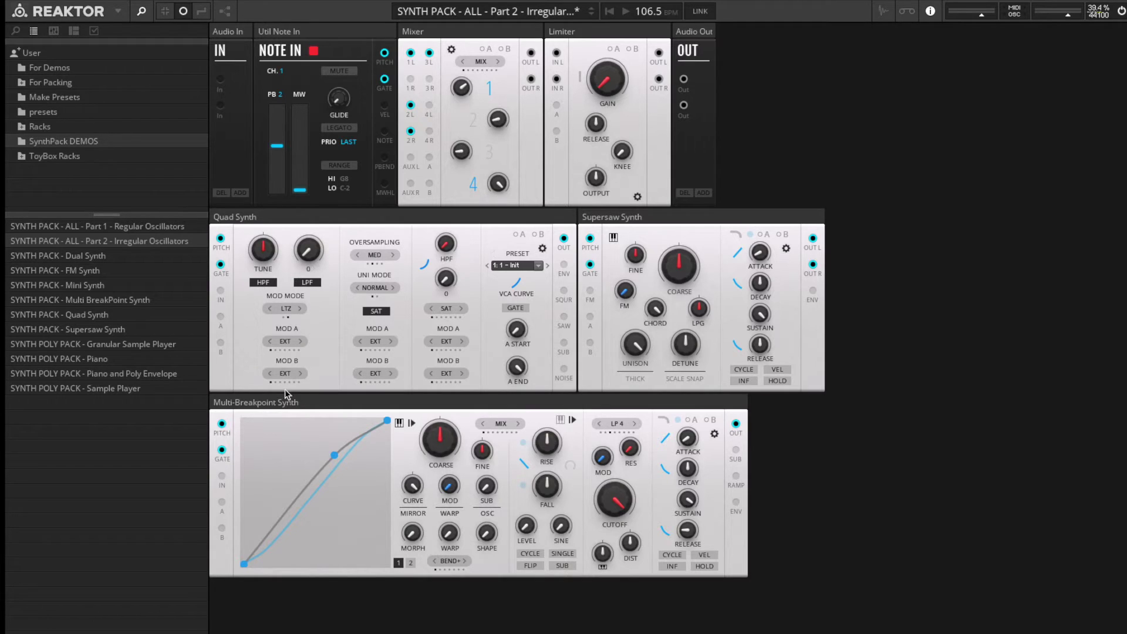
pyautogui.moveTo(278, 259)
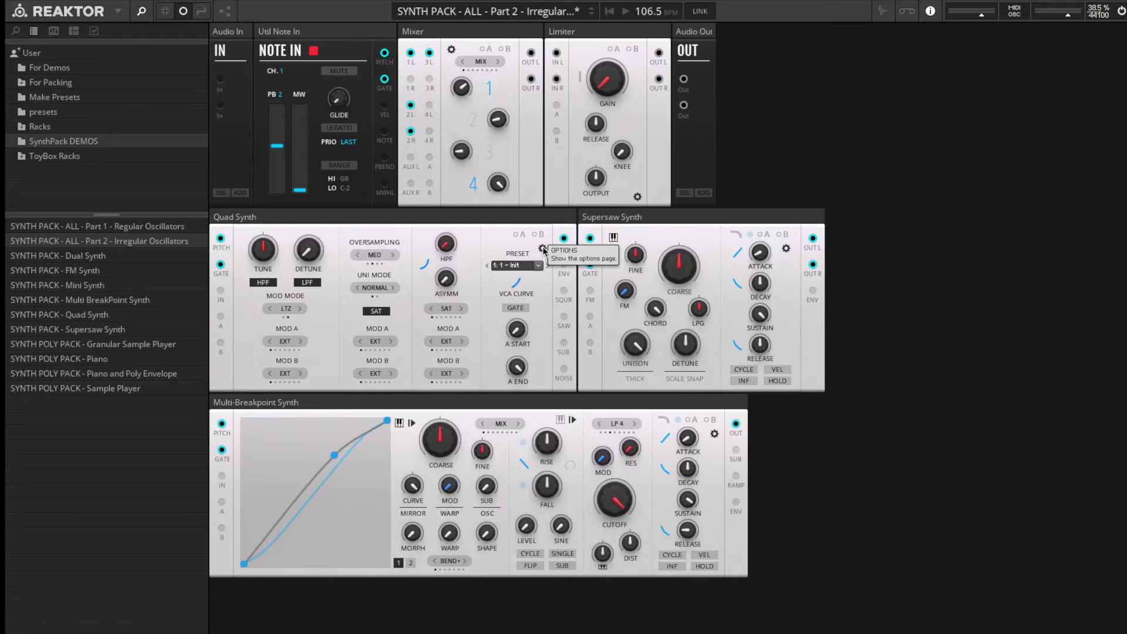
pyautogui.click(536, 265)
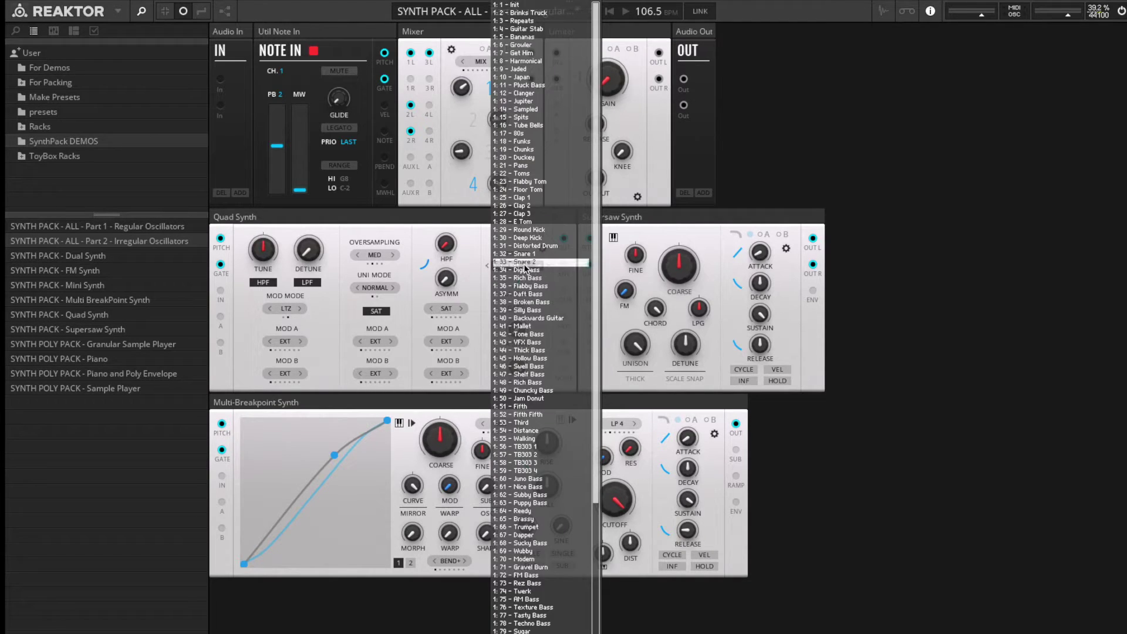
pyautogui.click(435, 220)
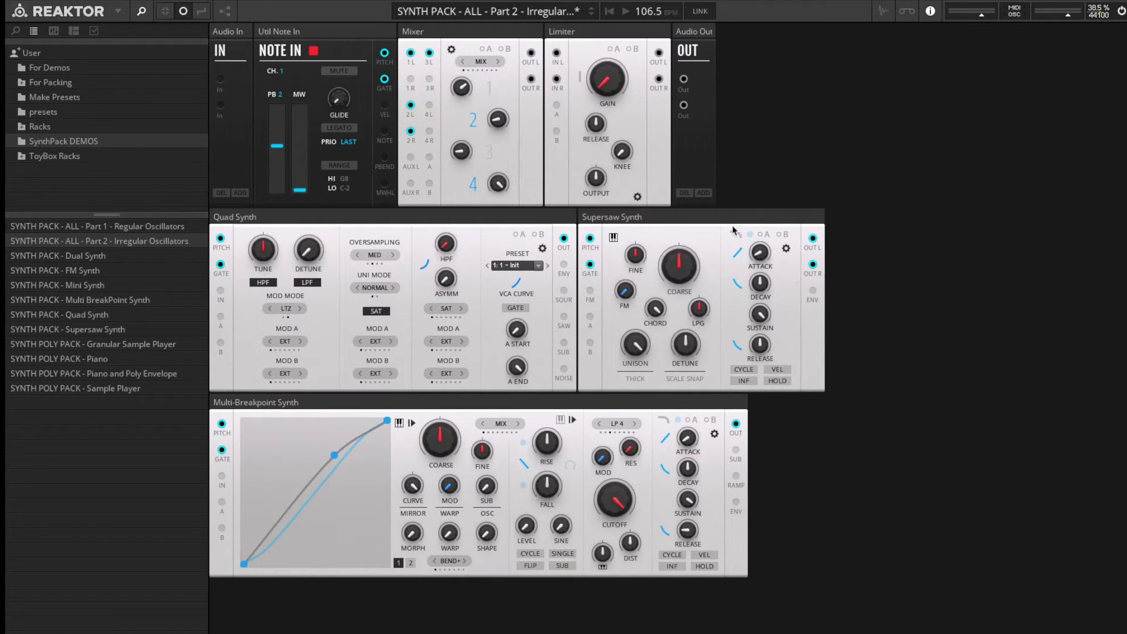
# Step: Lower the Supersaw Synth's detune, set its chord to 9TH, and switch on the envelope's low-pass option
pyautogui.moveTo(730, 228)
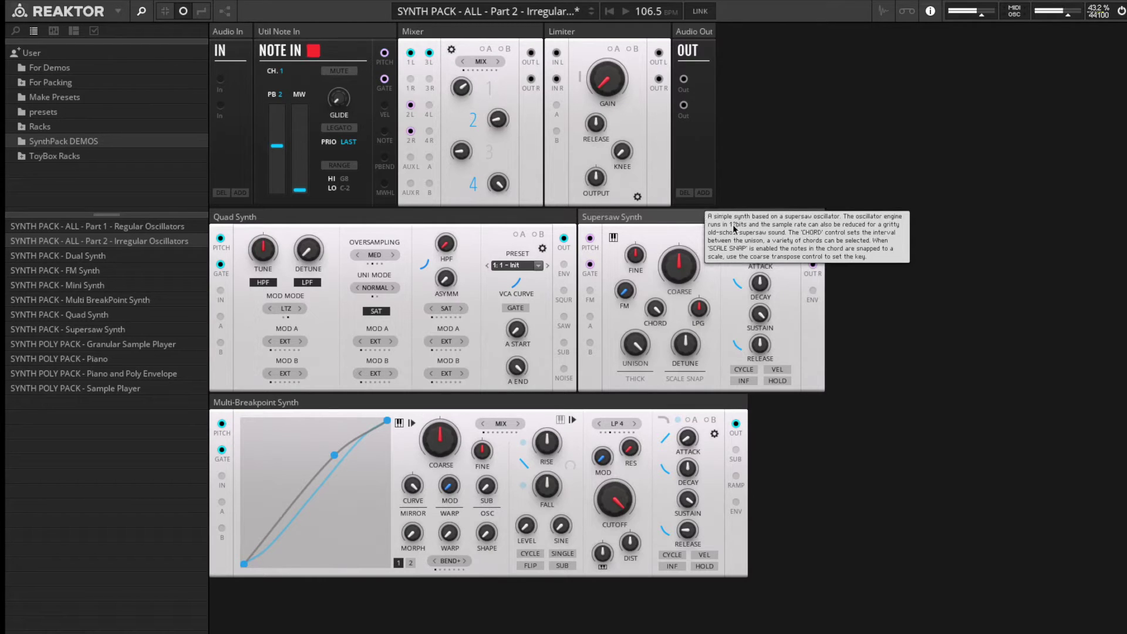
pyautogui.moveTo(685, 345); pyautogui.dragTo(687, 371)
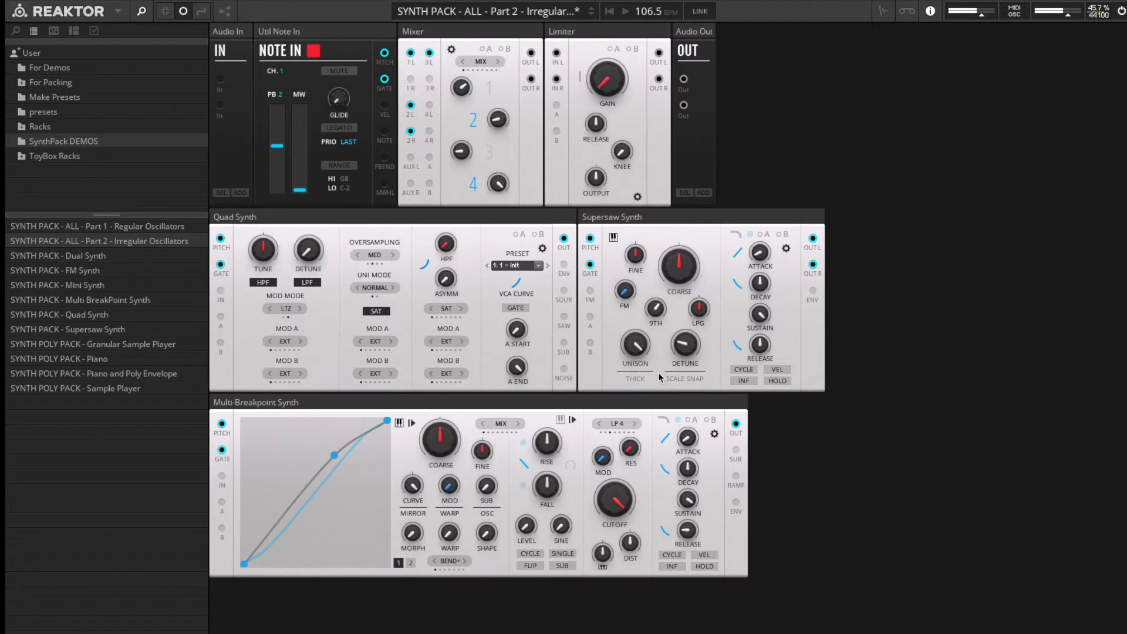
pyautogui.moveTo(689, 350)
pyautogui.mouseDown()
pyautogui.moveTo(689, 286)
pyautogui.moveTo(689, 351)
pyautogui.mouseUp()
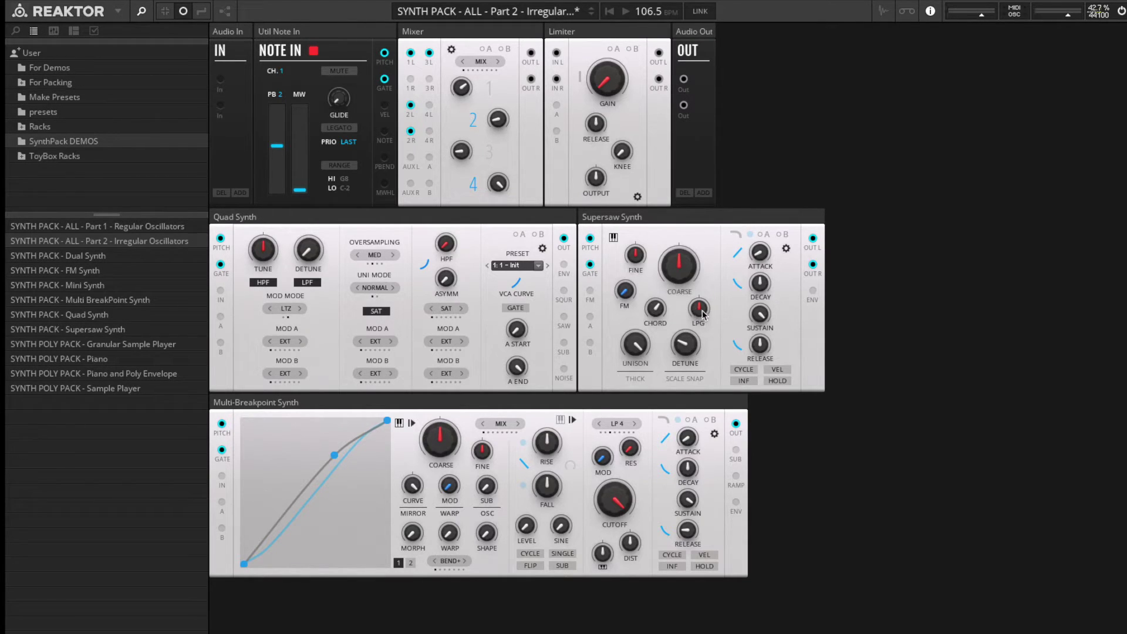
pyautogui.click(738, 235)
# Step: Review the Supersaw Synth's pitch snap and sample rate options, and return both it and the Quad Synth to their main pages
pyautogui.click(786, 250)
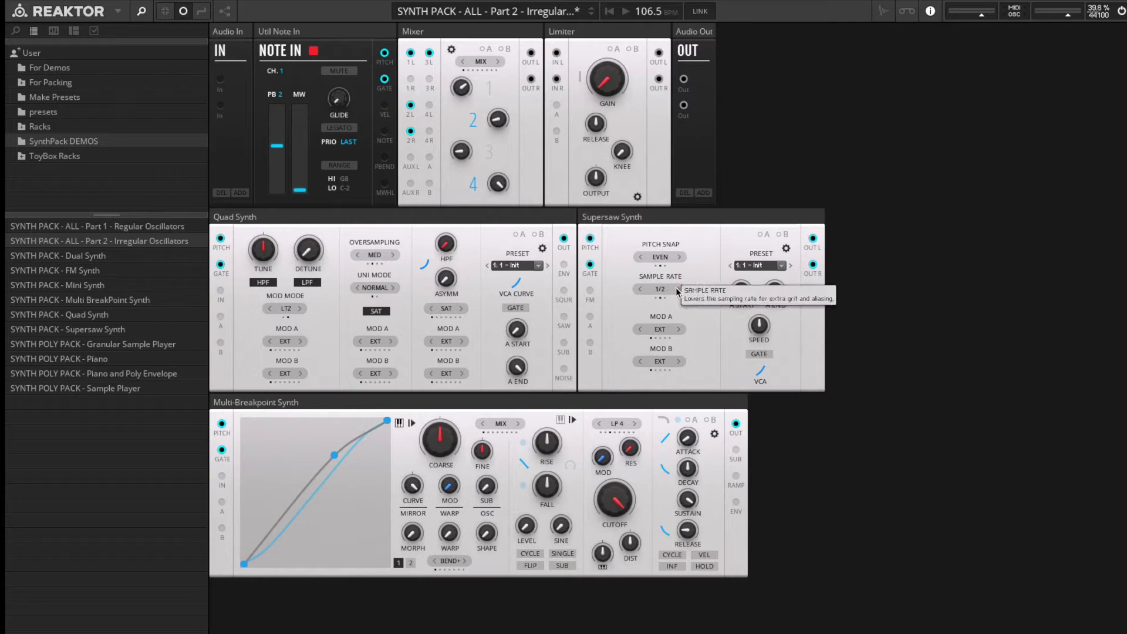
pyautogui.click(786, 250)
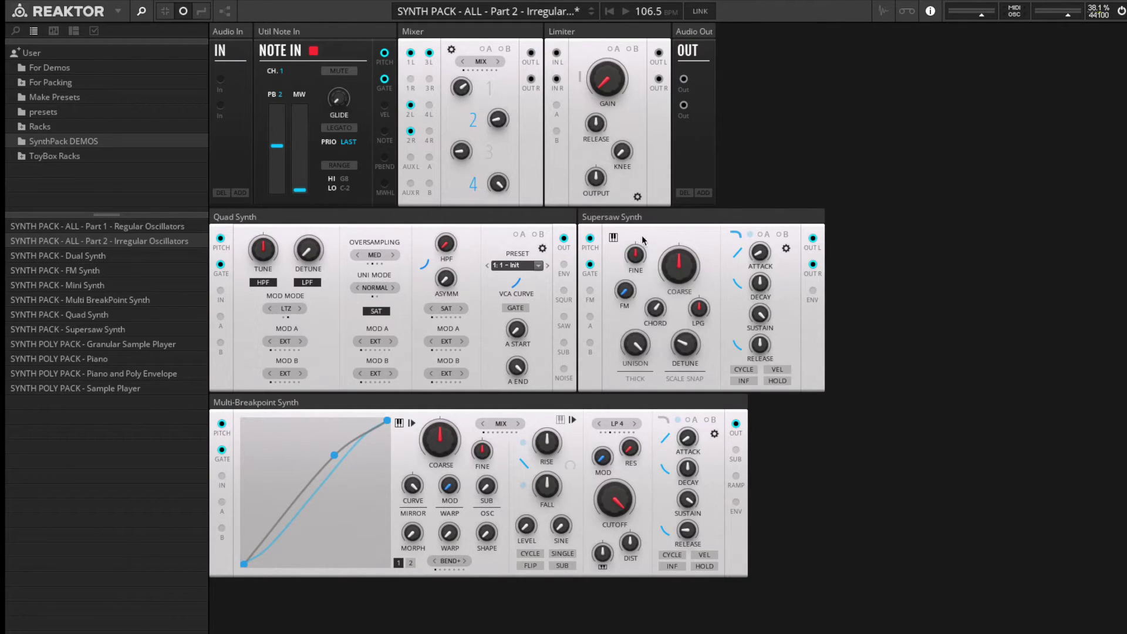
pyautogui.moveTo(677, 222)
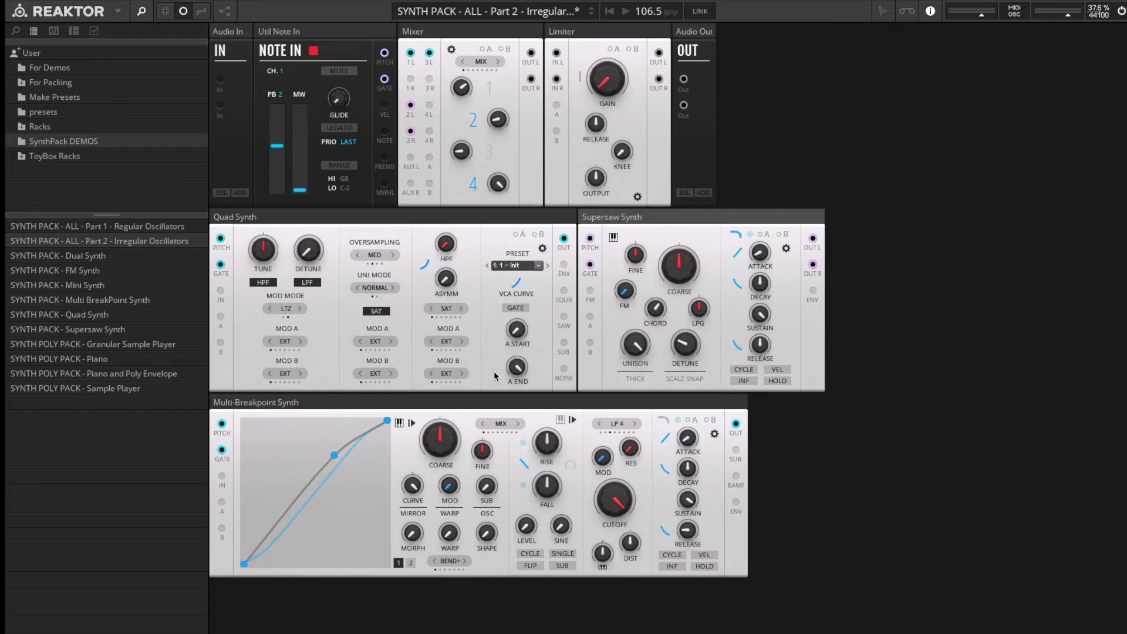
pyautogui.click(542, 248)
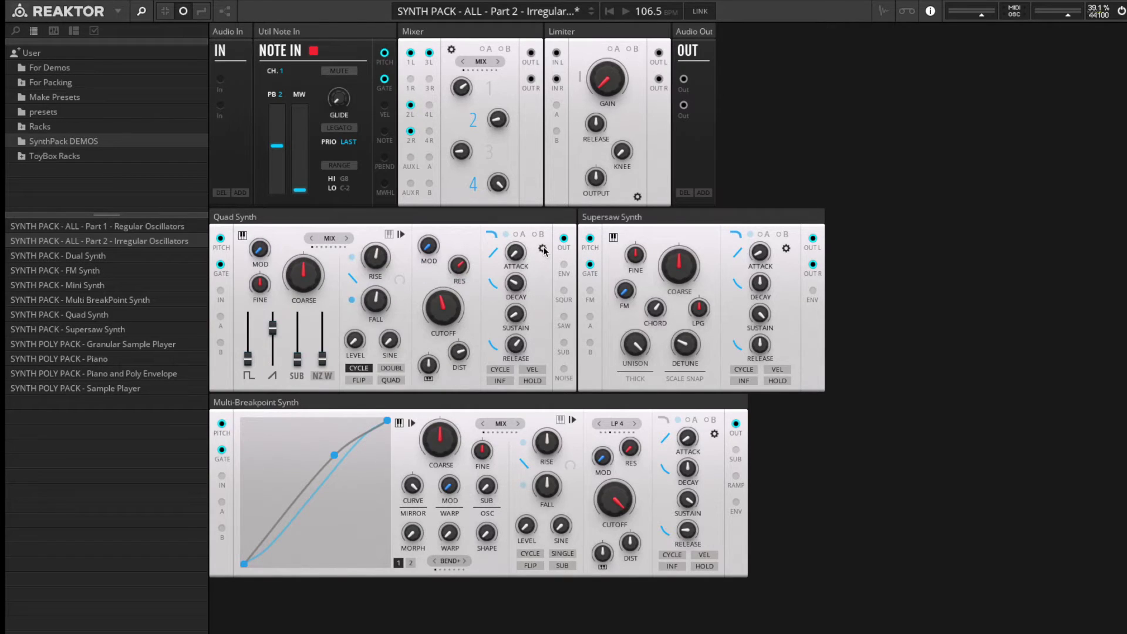
# Step: Switch on the Quad Synth's amp envelope cycle option and show its options page
pyautogui.click(505, 371)
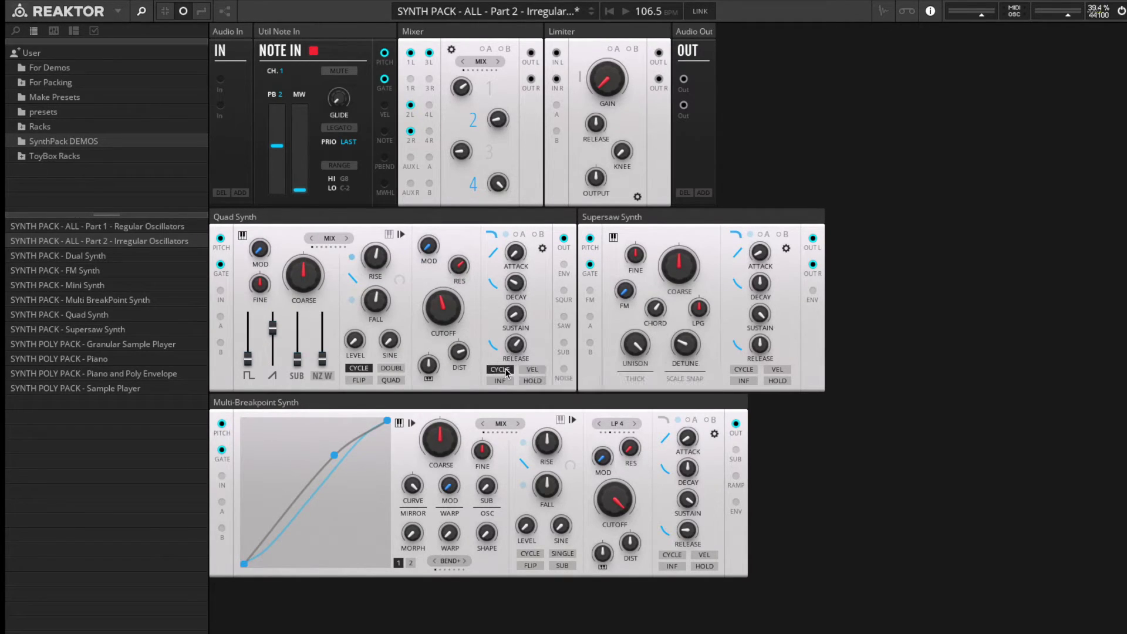
pyautogui.click(542, 249)
# Step: Turn on envelope cycling for the Supersaw Synth and set the decay to 104 ms, sustain to 84.9 and release to 64.6 ms
pyautogui.click(744, 371)
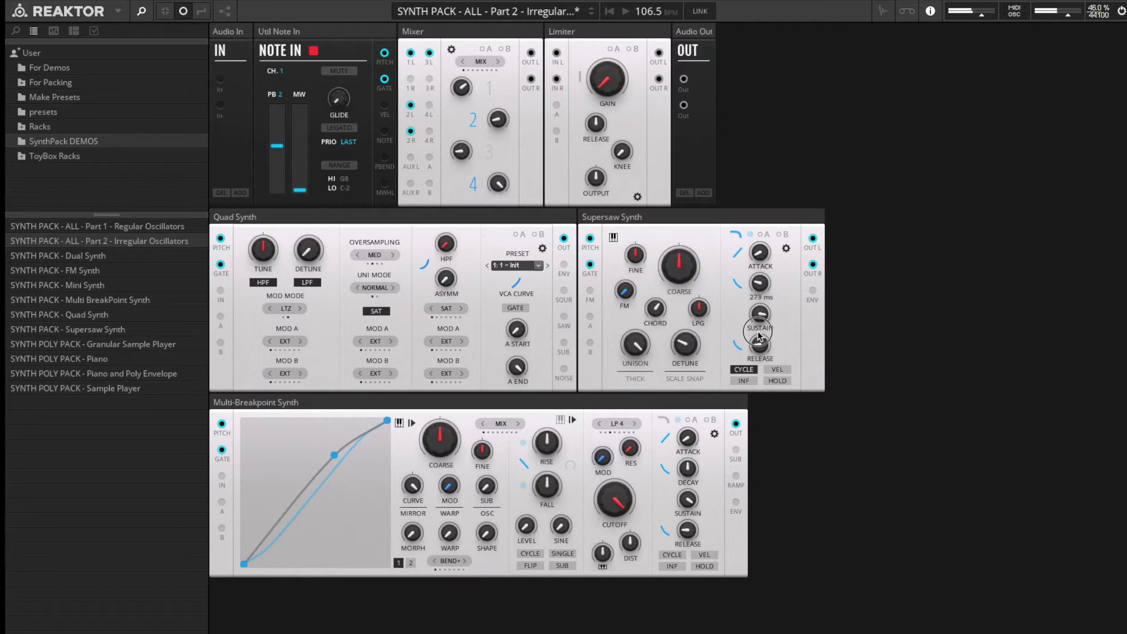
pyautogui.moveTo(760, 348); pyautogui.dragTo(761, 370)
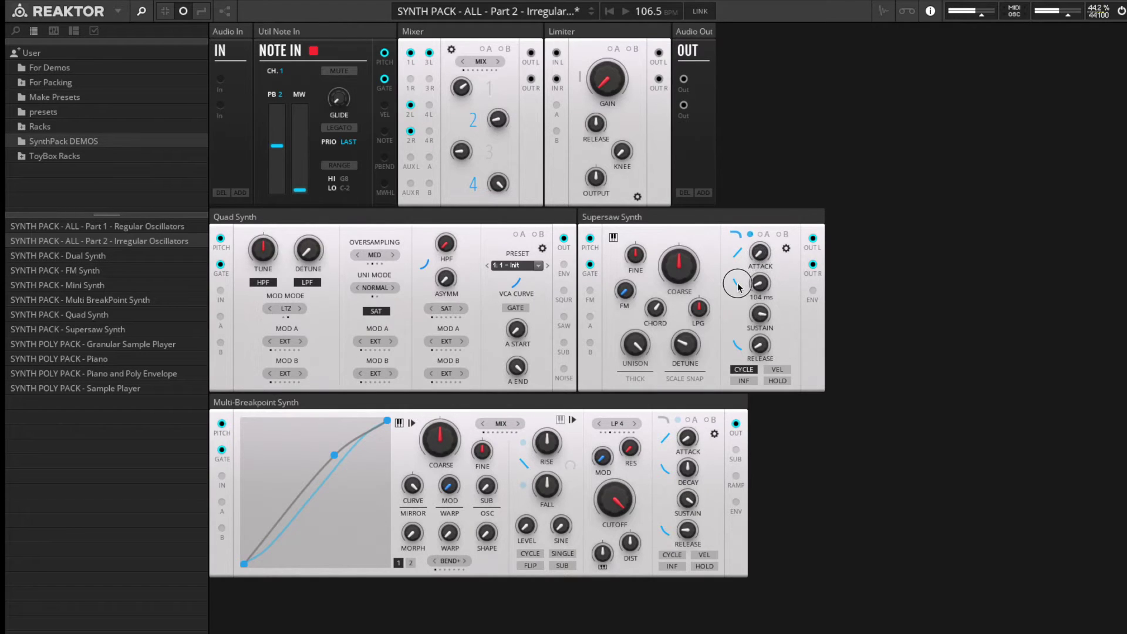
pyautogui.moveTo(761, 317); pyautogui.dragTo(761, 345)
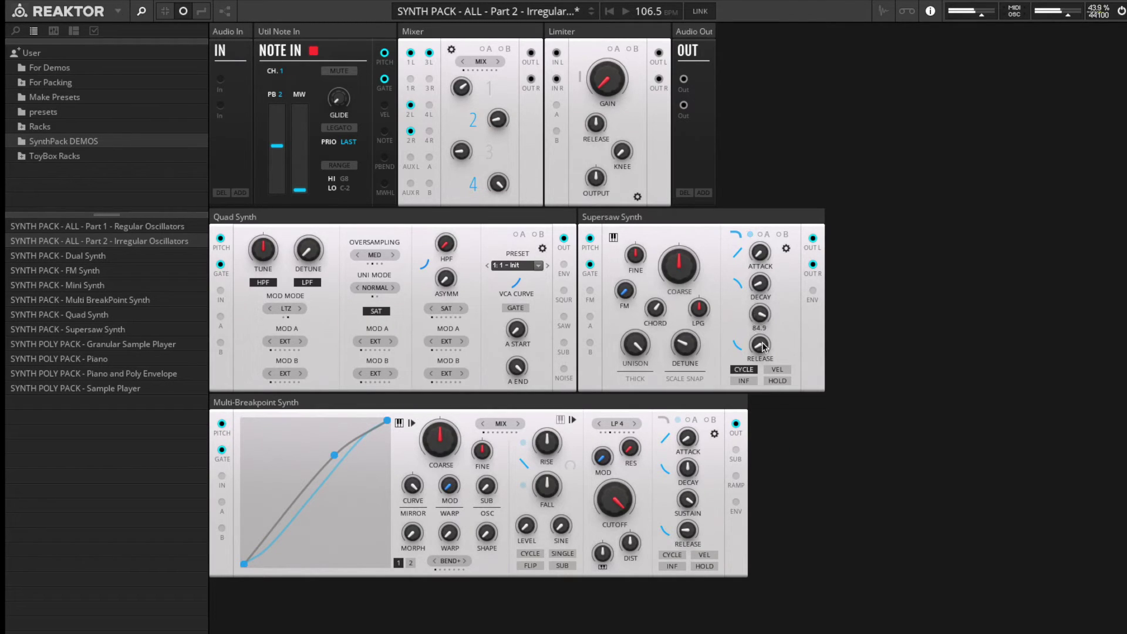
# Step: Check the LFO speed setting on the Supersaw Synth's options page, return to the main page and switch envelope cycling off
pyautogui.click(786, 250)
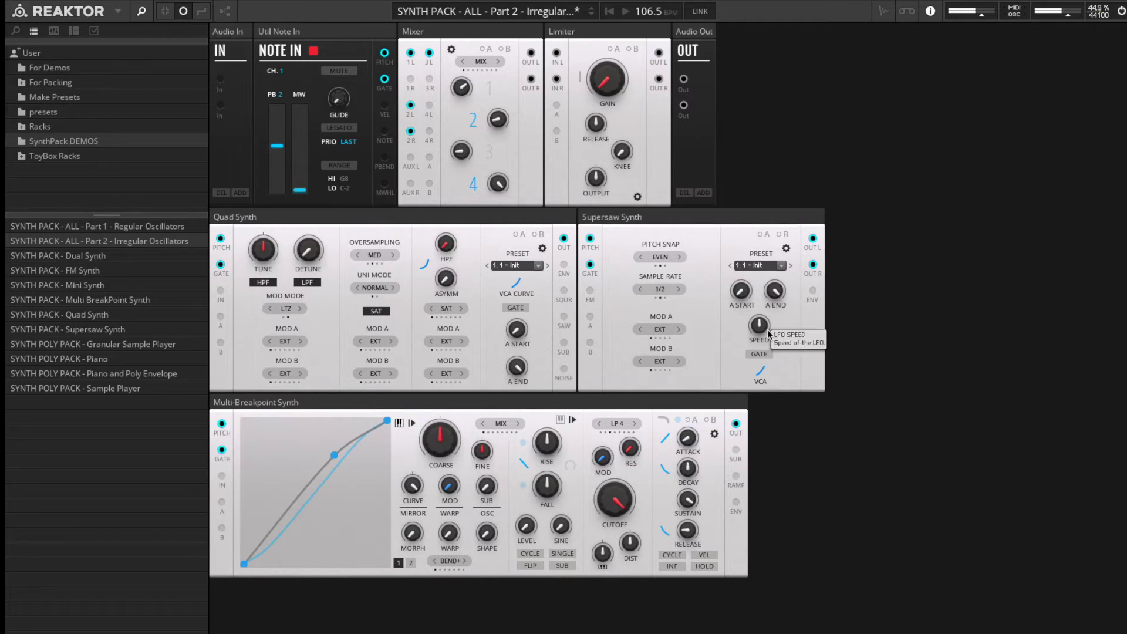
pyautogui.click(786, 250)
pyautogui.click(755, 370)
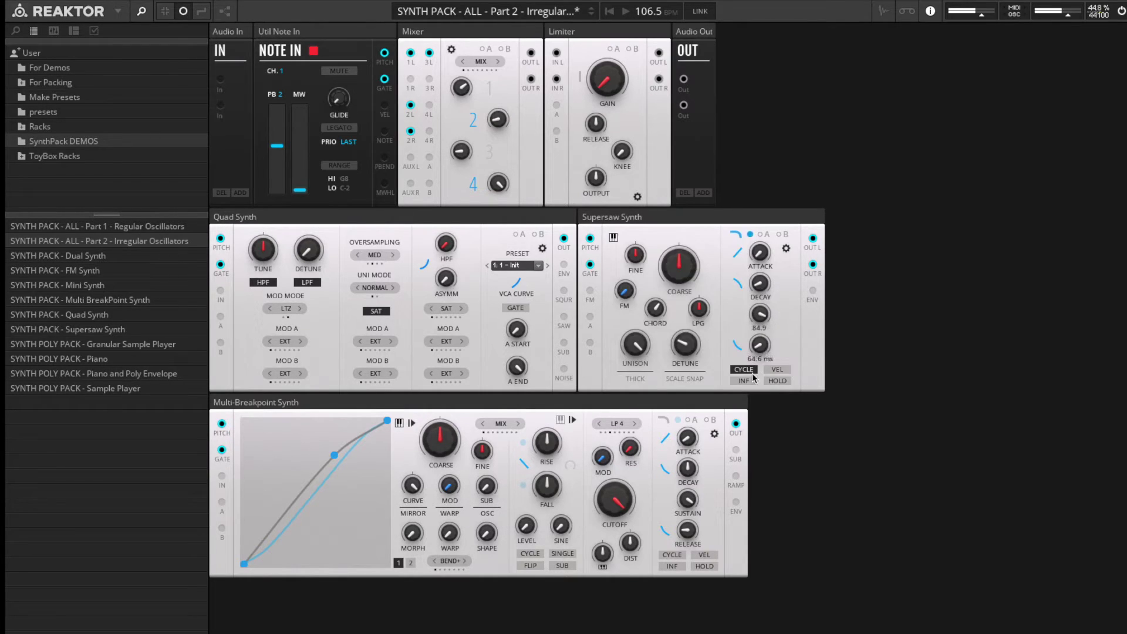
pyautogui.click(743, 369)
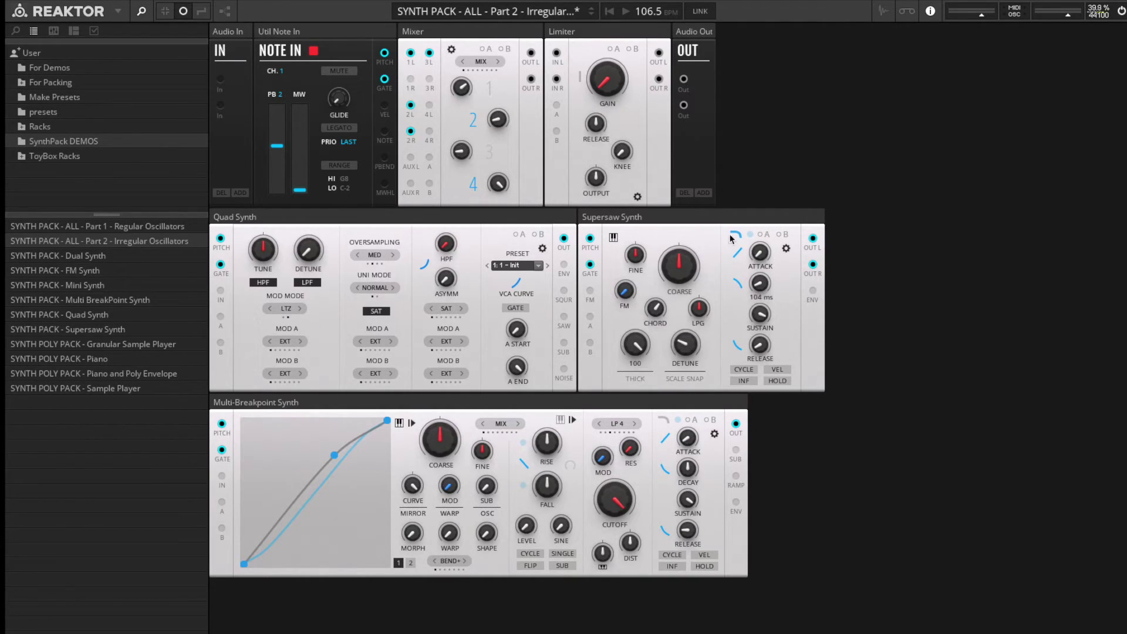
# Step: Go over the Supersaw Synth's FM, LPG, cycle, detune, thick and scale snap controls
pyautogui.click(670, 222)
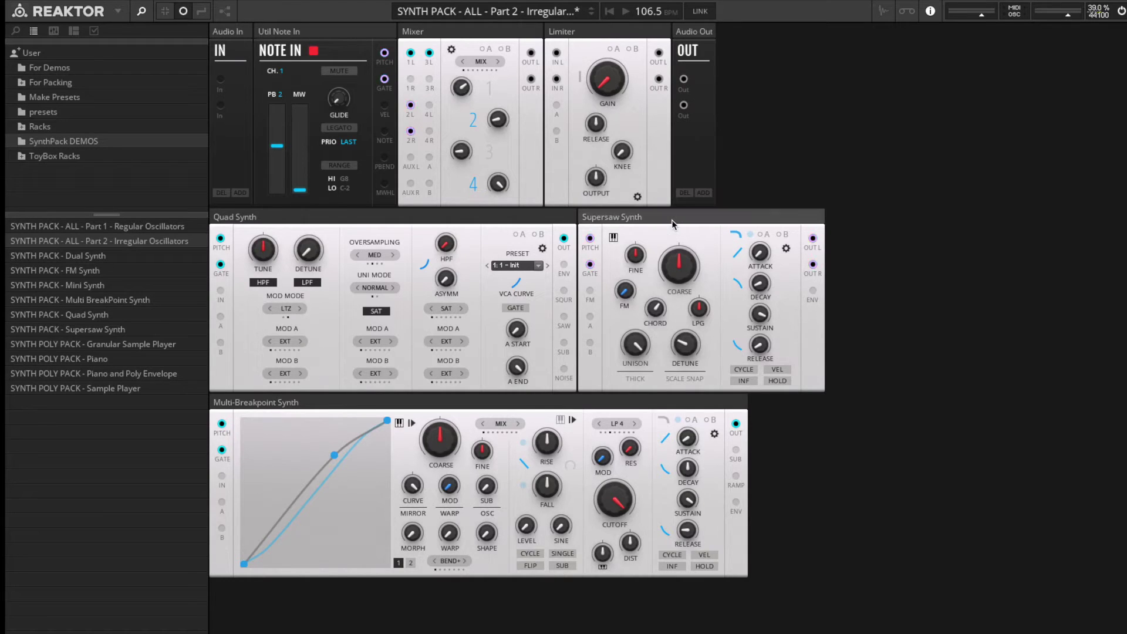
pyautogui.click(624, 291)
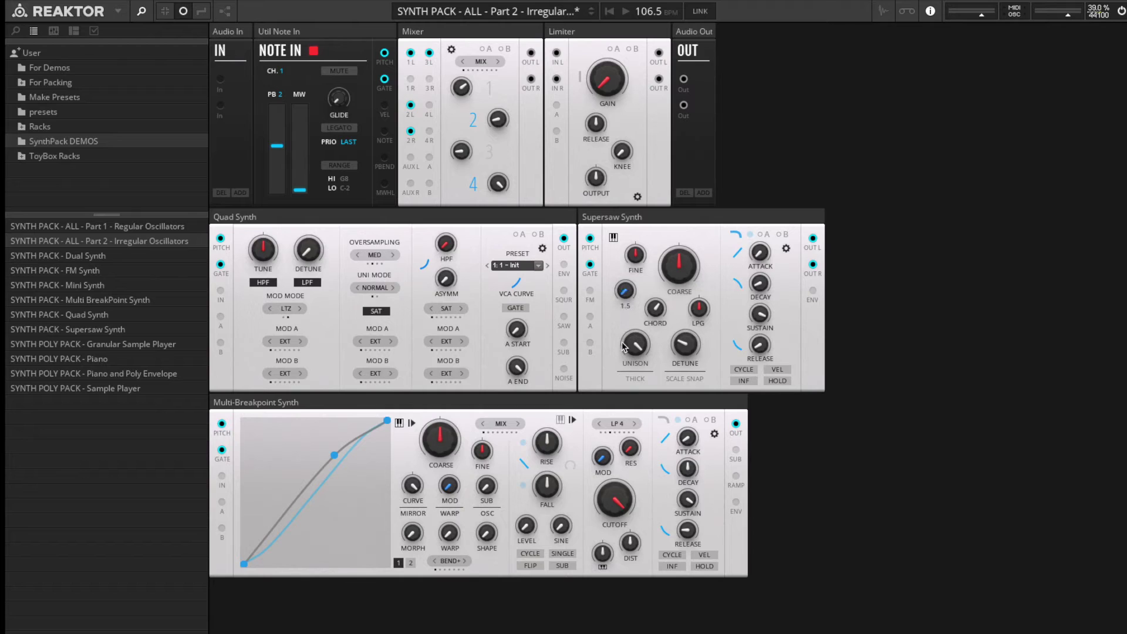
pyautogui.moveTo(628, 298); pyautogui.dragTo(630, 333)
pyautogui.moveTo(701, 313)
pyautogui.mouseDown()
pyautogui.moveTo(701, 261)
pyautogui.moveTo(699, 410)
pyautogui.moveTo(699, 320)
pyautogui.mouseUp()
pyautogui.click(754, 370)
pyautogui.click(748, 371)
pyautogui.moveTo(685, 348); pyautogui.dragTo(644, 389)
pyautogui.click(643, 378)
pyautogui.moveTo(693, 380)
pyautogui.click(657, 218)
# Step: Shape the Multi-Breakpoint Synth's first waveform with an early high and a later low breakpoint, and lower the curve to straighten its segments
pyautogui.click(461, 401)
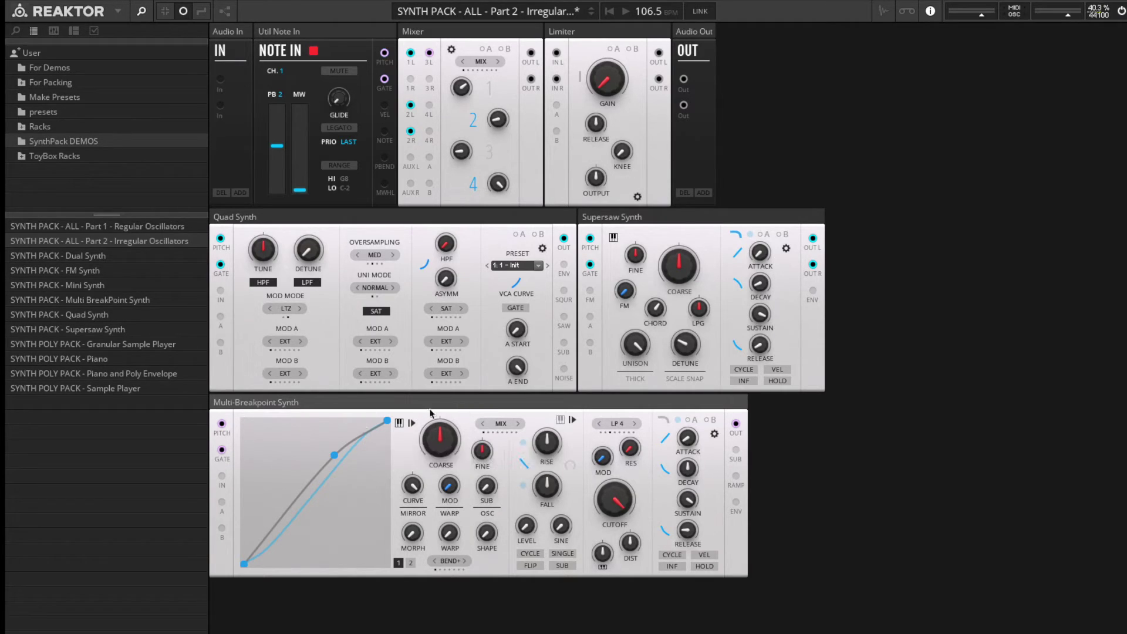
pyautogui.moveTo(334, 455); pyautogui.dragTo(342, 558)
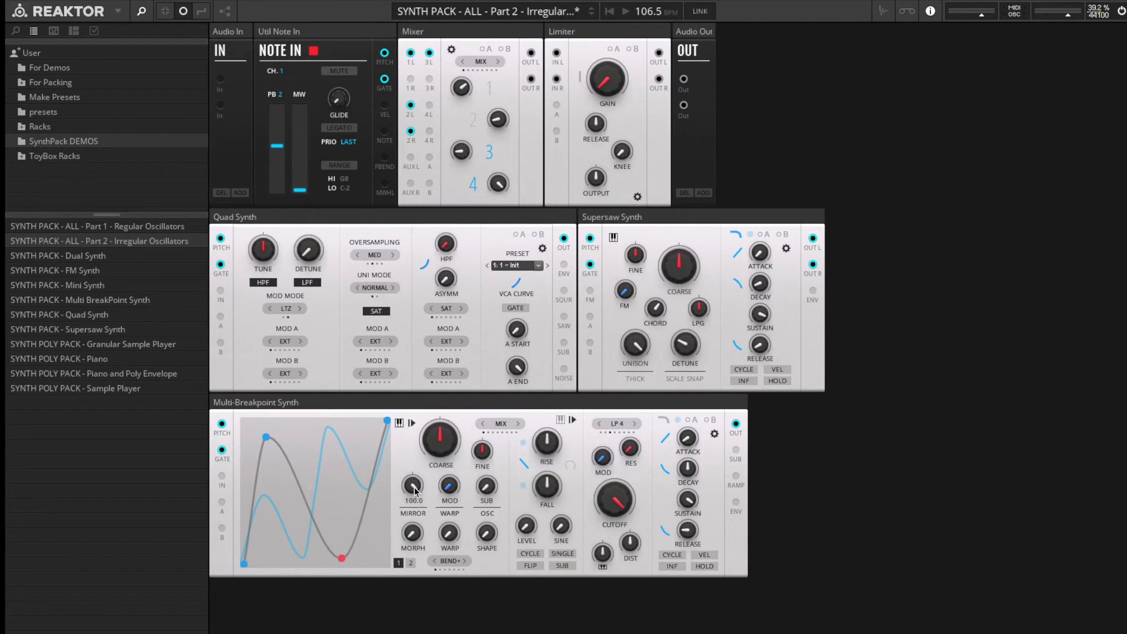
pyautogui.moveTo(413, 489)
pyautogui.mouseDown()
pyautogui.moveTo(414, 405)
pyautogui.moveTo(408, 573)
pyautogui.moveTo(415, 500)
pyautogui.mouseUp()
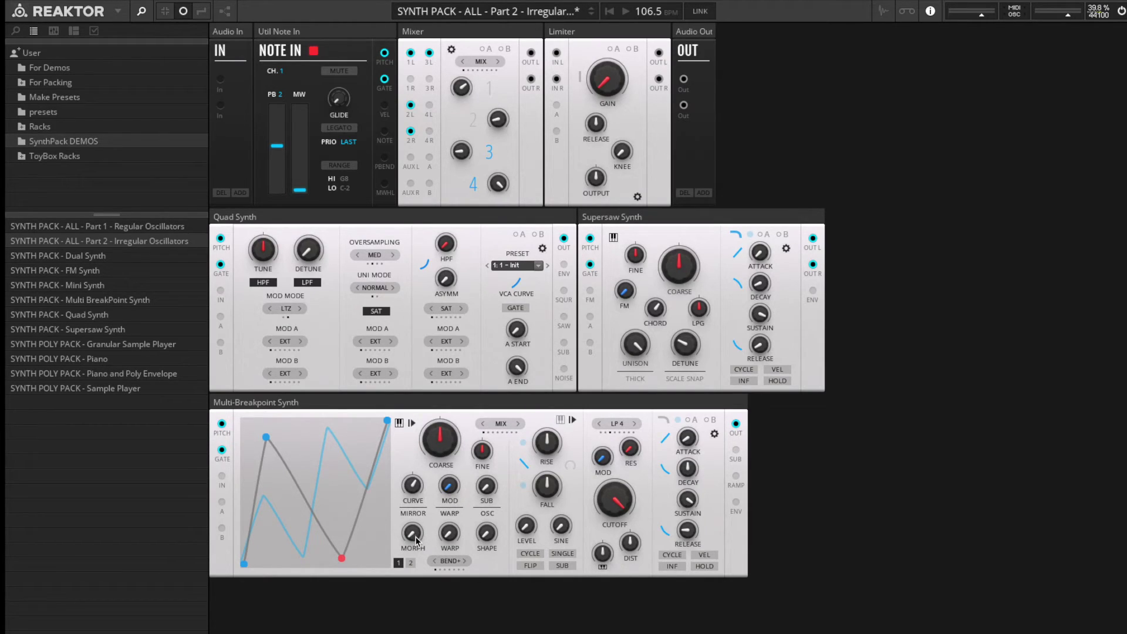
# Step: Shape the second waveform's breakpoints with a steep rise at its middle and a high point near its end, and morph towards it
pyautogui.moveTo(416, 541); pyautogui.dragTo(411, 451)
pyautogui.moveTo(358, 503); pyautogui.dragTo(379, 439)
pyautogui.moveTo(295, 469); pyautogui.dragTo(338, 538)
pyautogui.moveTo(413, 533); pyautogui.dragTo(461, 574)
# Step: Set the warp mode to SYNC, and adjust the warp and morph amounts
pyautogui.click(450, 521)
pyautogui.click(464, 561)
pyautogui.click(464, 561)
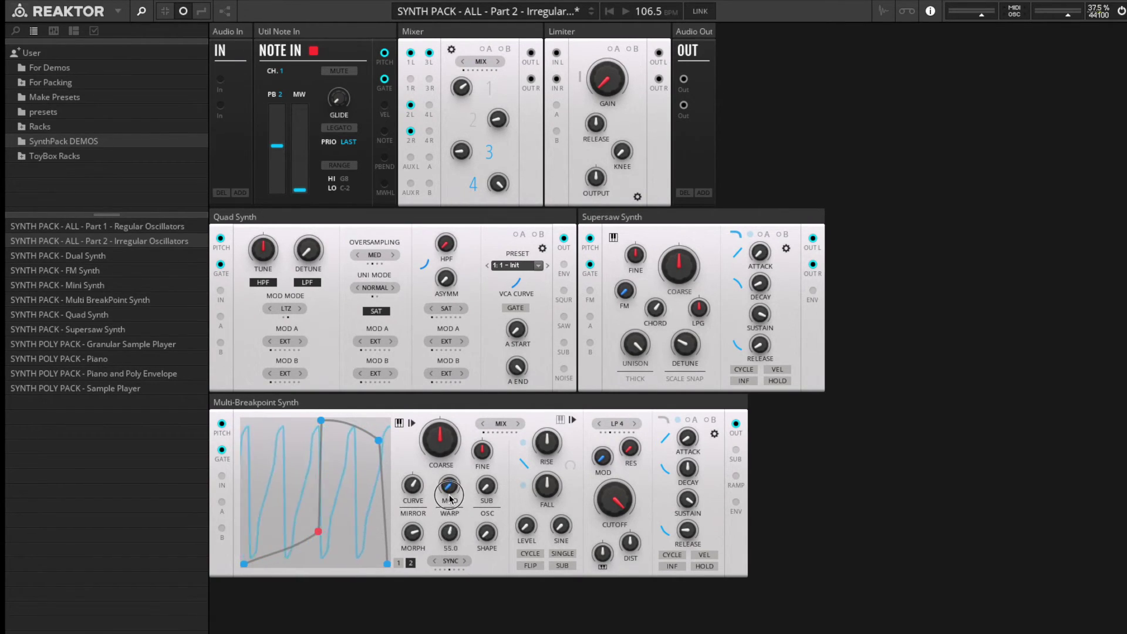
pyautogui.moveTo(413, 533); pyautogui.dragTo(452, 590)
# Step: Change the sub oscillator's shape and set its level to 34.7
pyautogui.moveTo(490, 537)
pyautogui.mouseDown()
pyautogui.moveTo(496, 502)
pyautogui.moveTo(498, 524)
pyautogui.mouseUp()
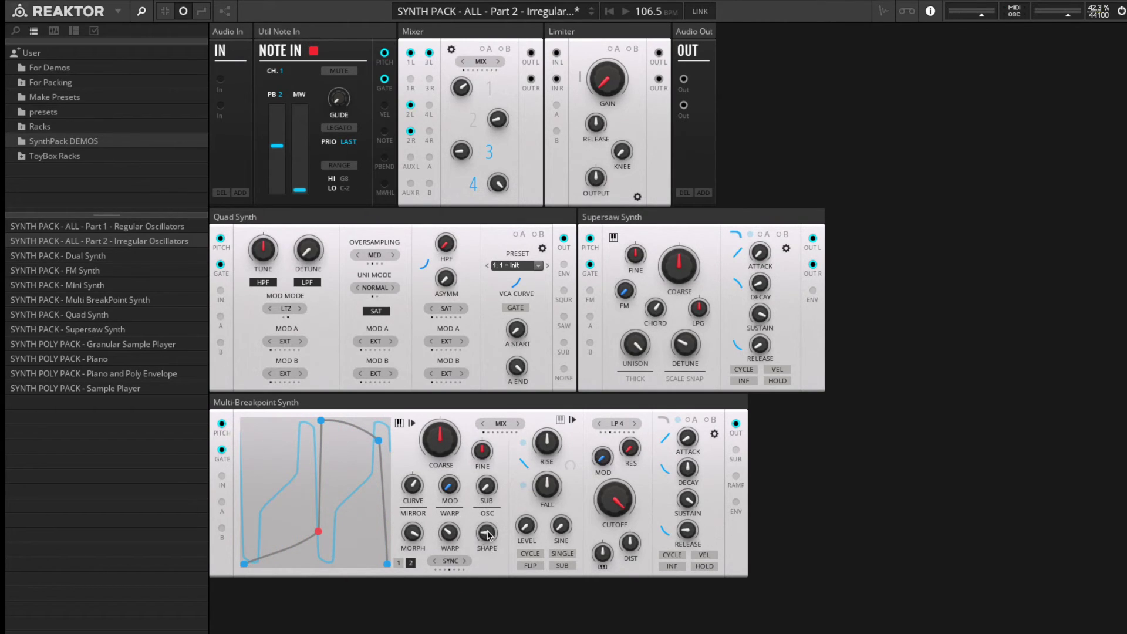
pyautogui.moveTo(490, 535); pyautogui.dragTo(490, 541)
pyautogui.moveTo(488, 489); pyautogui.dragTo(491, 320)
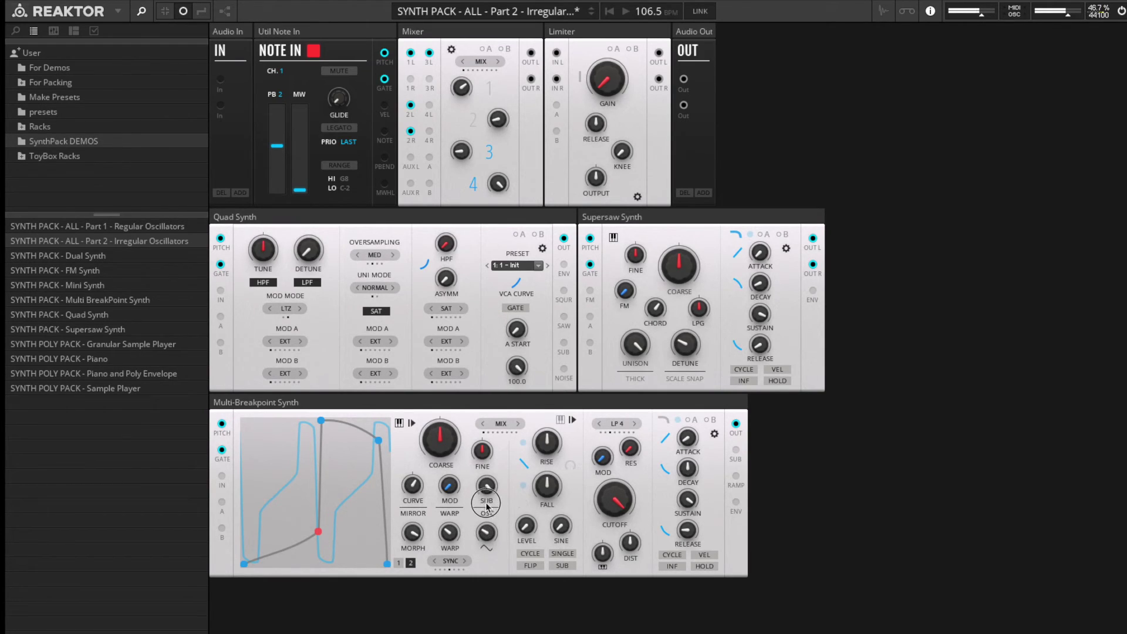
pyautogui.click(487, 454)
pyautogui.moveTo(487, 486); pyautogui.dragTo(490, 605)
# Step: Sweep the morph between the two waveforms and show waveform 2 in the editor
pyautogui.moveTo(418, 541); pyautogui.dragTo(419, 616)
pyautogui.click(488, 561)
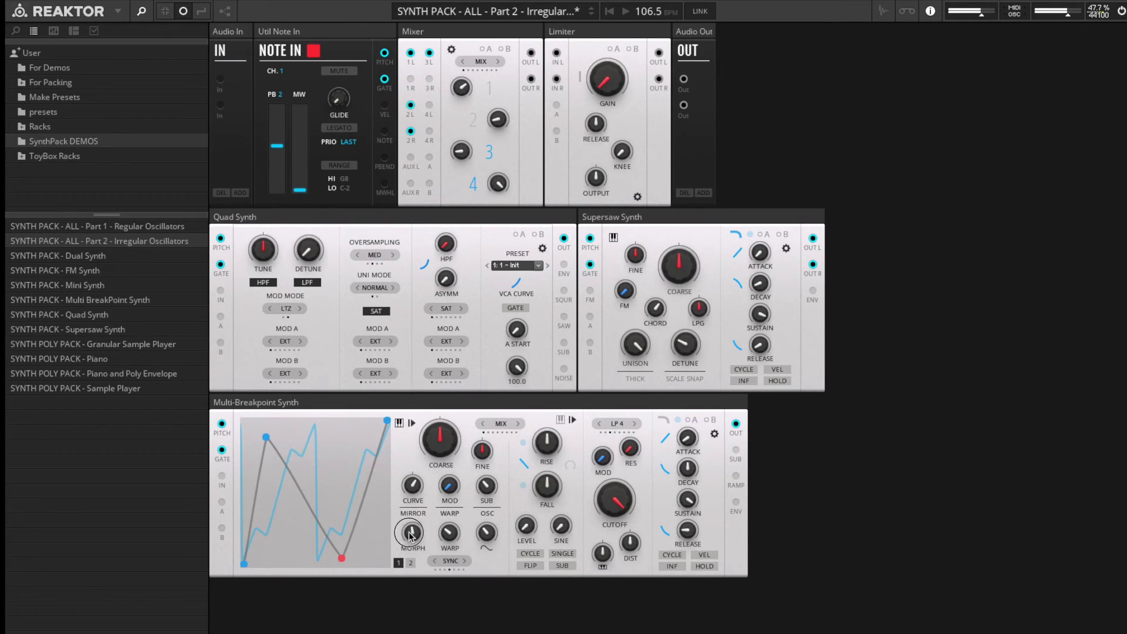
pyautogui.click(410, 562)
pyautogui.moveTo(413, 505); pyautogui.dragTo(413, 500)
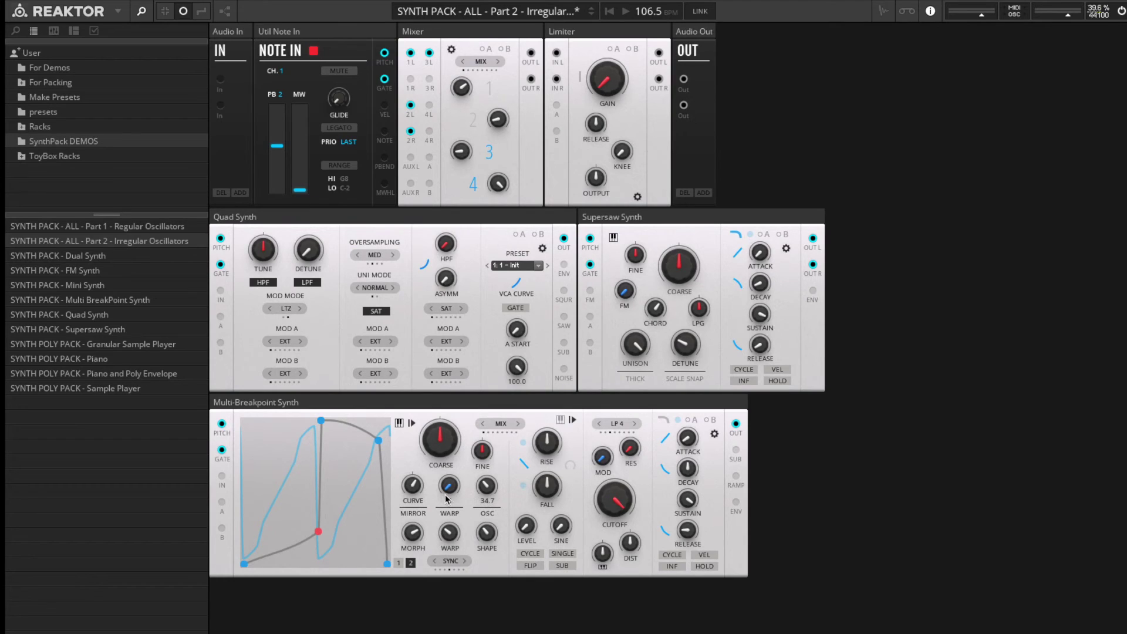
# Step: Apply modulation to the warp and lengthen the modulation envelope to a 1.34 s rise and a 907 ms fall
pyautogui.moveTo(456, 514); pyautogui.dragTo(452, 469)
pyautogui.moveTo(453, 482)
pyautogui.mouseDown()
pyautogui.moveTo(451, 519)
pyautogui.moveTo(453, 490)
pyautogui.mouseUp()
pyautogui.moveTo(547, 444)
pyautogui.moveTo(547, 486)
pyautogui.mouseDown()
pyautogui.moveTo(550, 445)
pyautogui.moveTo(552, 498)
pyautogui.moveTo(562, 497)
pyautogui.mouseUp()
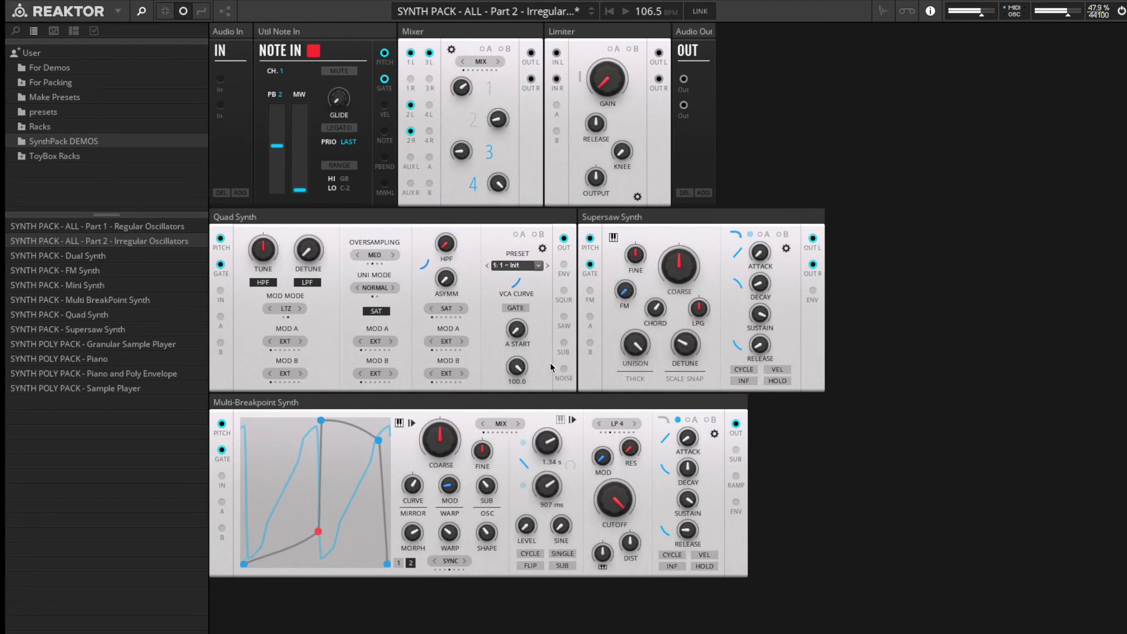
# Step: Try a higher coarse tuning on the Multi-Breakpoint Synth and reset it to 0
pyautogui.moveTo(495, 489)
pyautogui.moveTo(442, 442); pyautogui.dragTo(459, 401)
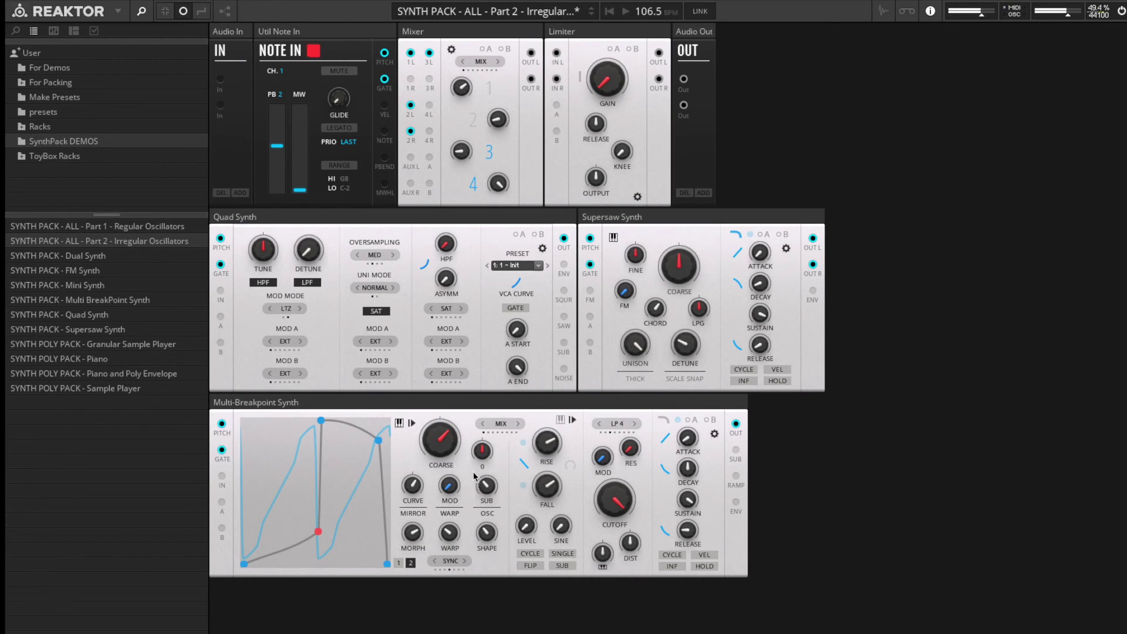
pyautogui.keyDown('ctrl'); pyautogui.click(440, 439); pyautogui.keyUp('ctrl')
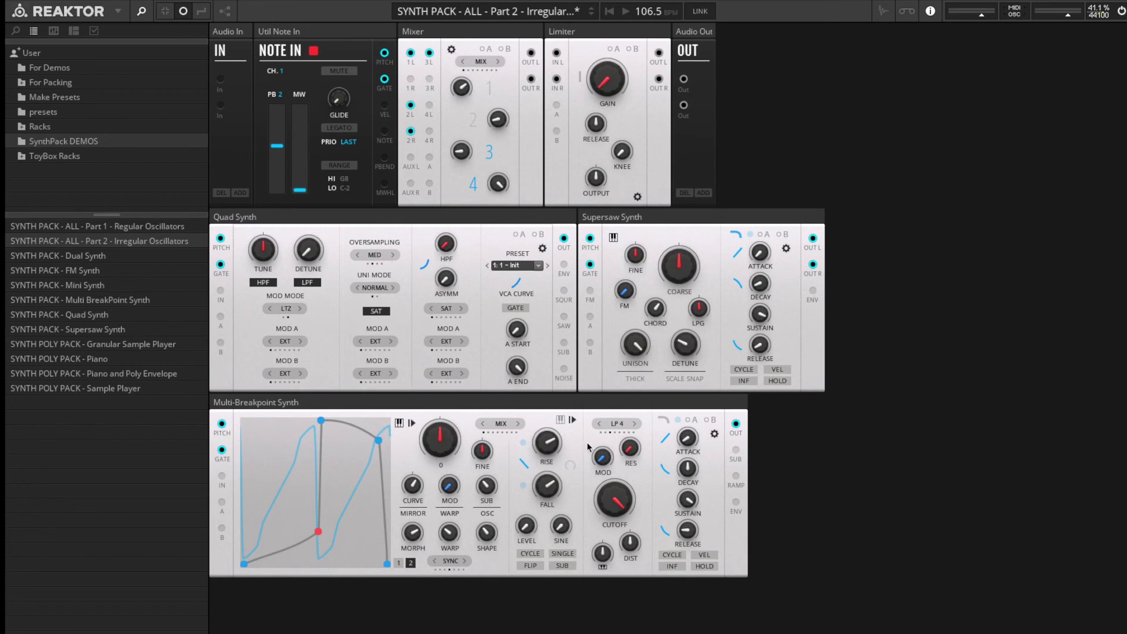
# Step: Set the filter's resonance to 51.1 and cutoff to 212 Hz, and change the filter type to LP 8
pyautogui.keyDown('ctrl'); pyautogui.click(608, 455); pyautogui.keyUp('ctrl')
pyautogui.moveTo(615, 503); pyautogui.dragTo(621, 465)
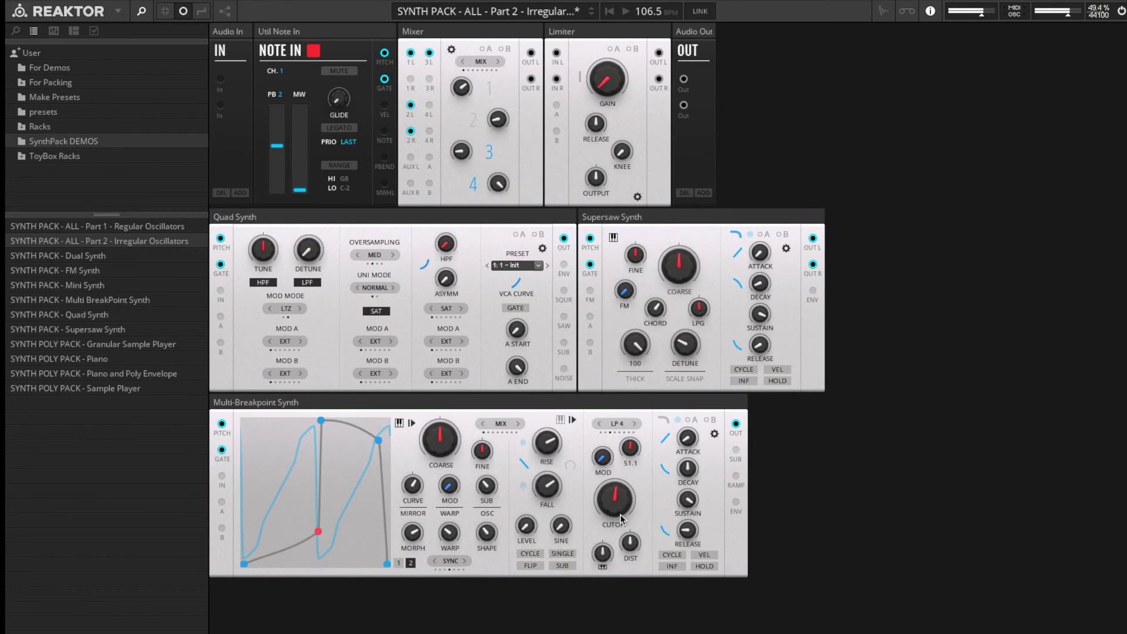
pyautogui.moveTo(616, 499); pyautogui.dragTo(611, 574)
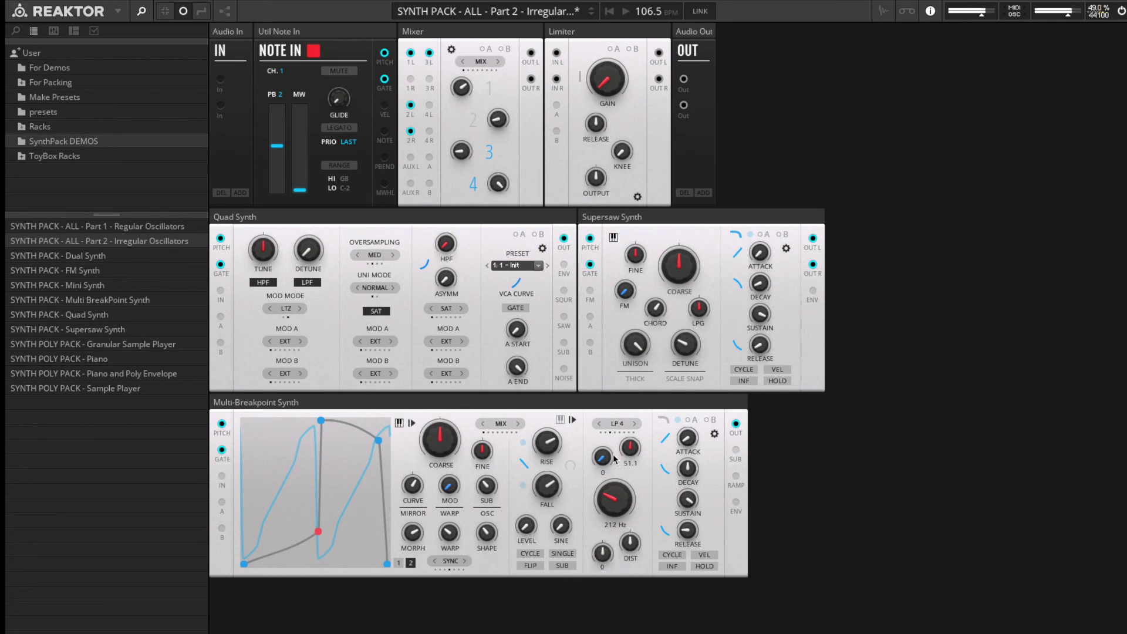
pyautogui.click(635, 424)
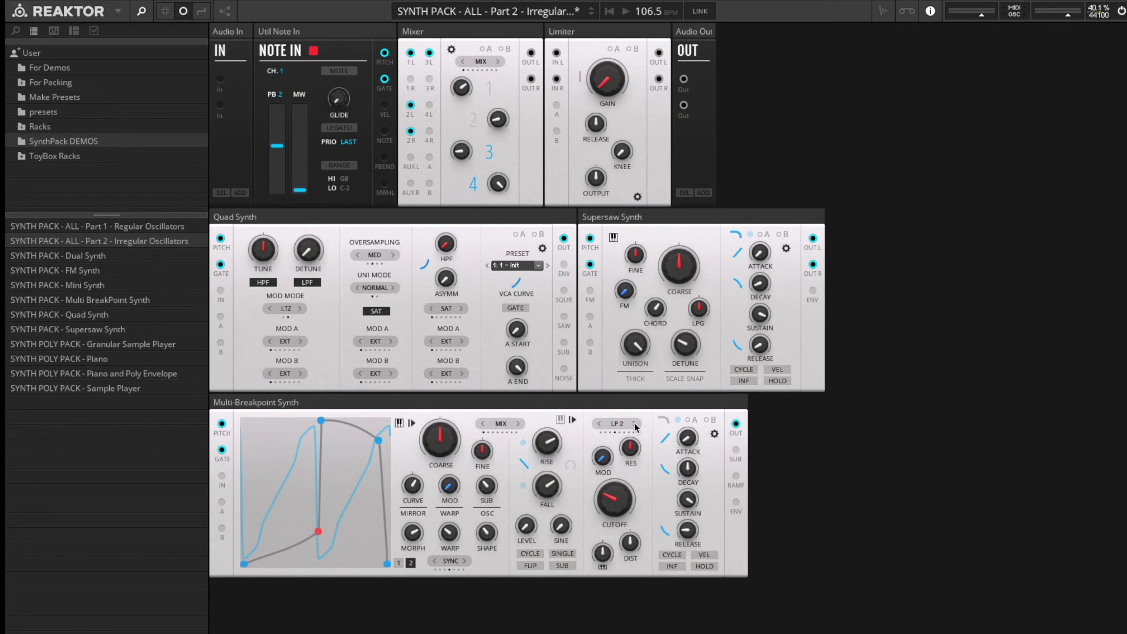
pyautogui.click(600, 424)
pyautogui.click(600, 423)
pyautogui.click(599, 426)
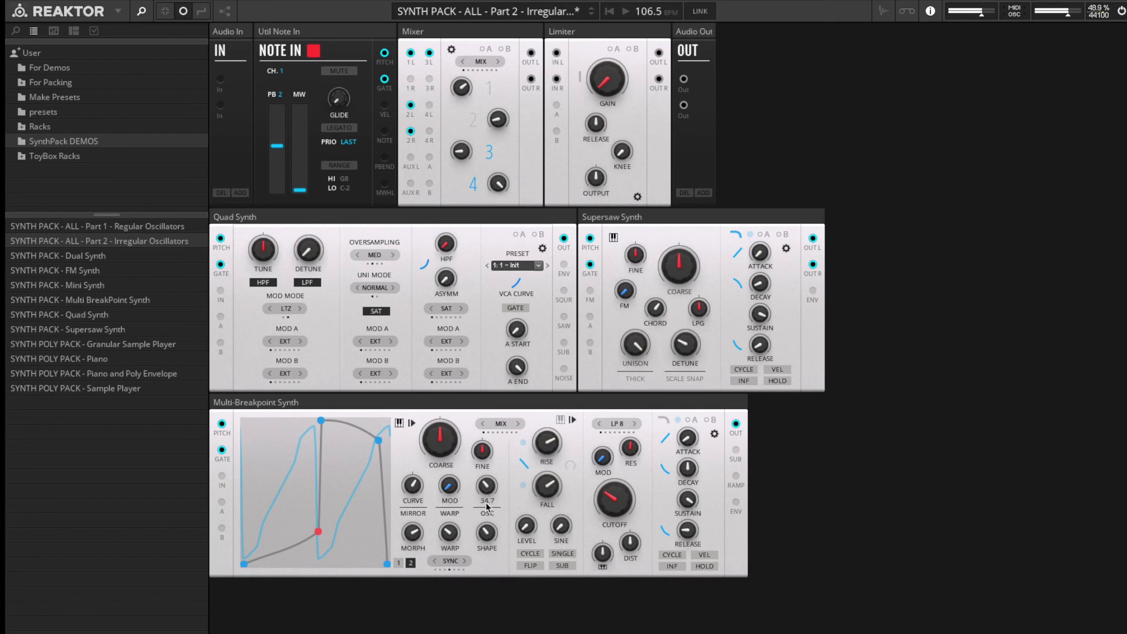
# Step: Lower the sub oscillator level to 0 and raise the filter cutoff
pyautogui.moveTo(490, 487); pyautogui.dragTo(487, 553)
pyautogui.moveTo(612, 496); pyautogui.dragTo(613, 378)
pyautogui.moveTo(643, 465)
# Step: Try a coarse tuning of -19 and restore it to its default
pyautogui.moveTo(447, 448); pyautogui.dragTo(450, 511)
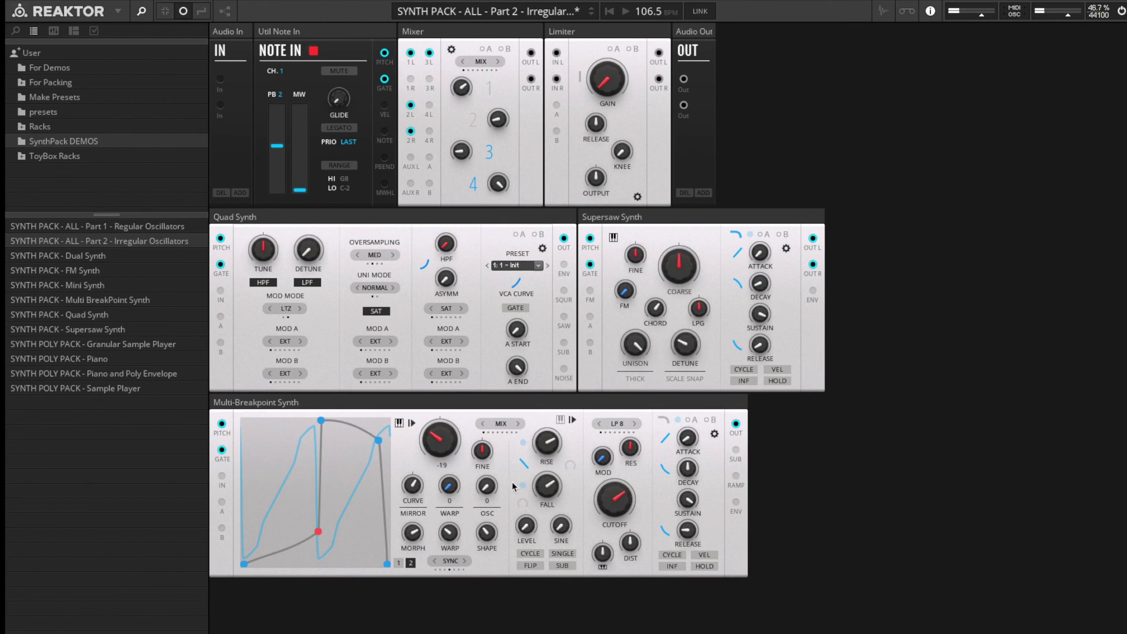
pyautogui.moveTo(486, 533)
pyautogui.doubleClick(440, 442)
# Step: Lower the filter's resonance to 28.9, bring the cutoff down to about 337 Hz and raise the distortion
pyautogui.moveTo(637, 452)
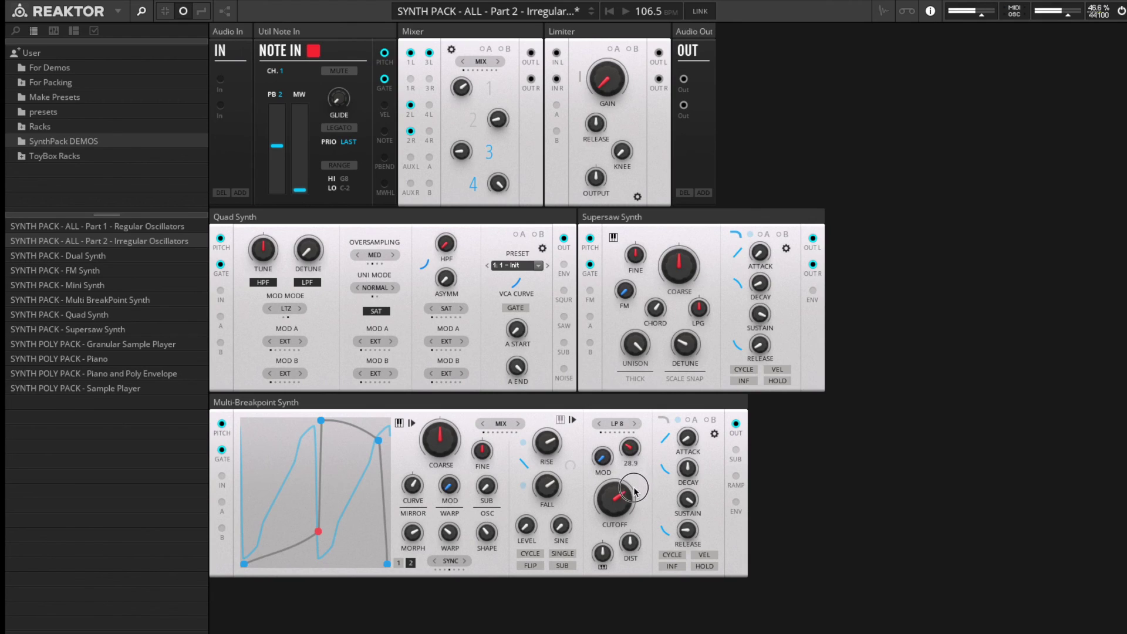
pyautogui.moveTo(615, 497); pyautogui.dragTo(611, 589)
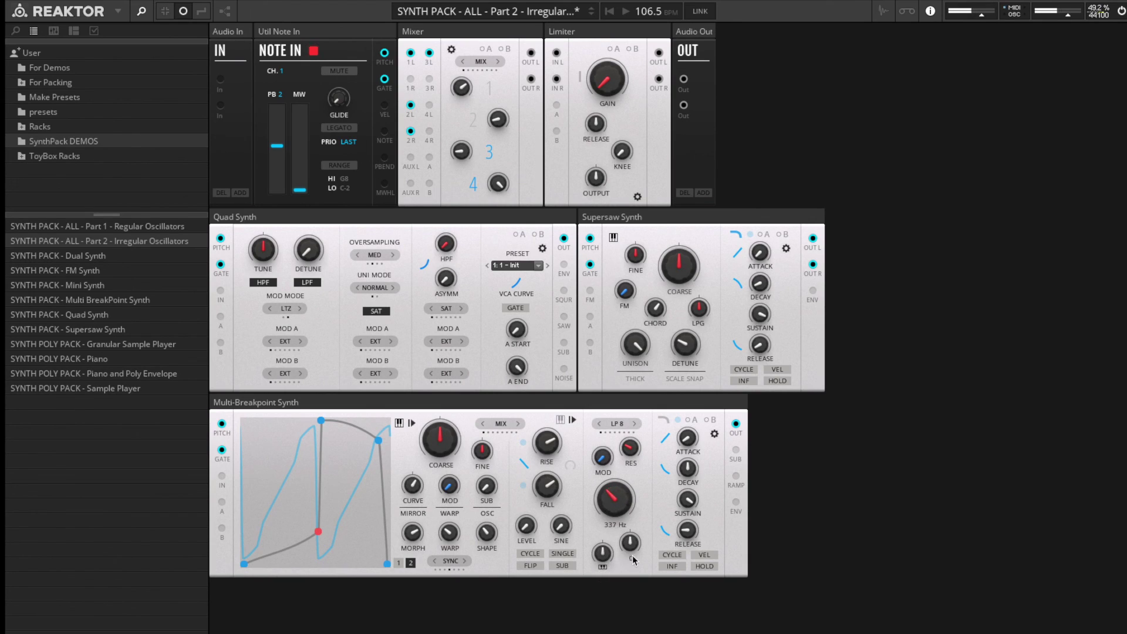
pyautogui.moveTo(629, 543); pyautogui.dragTo(635, 458)
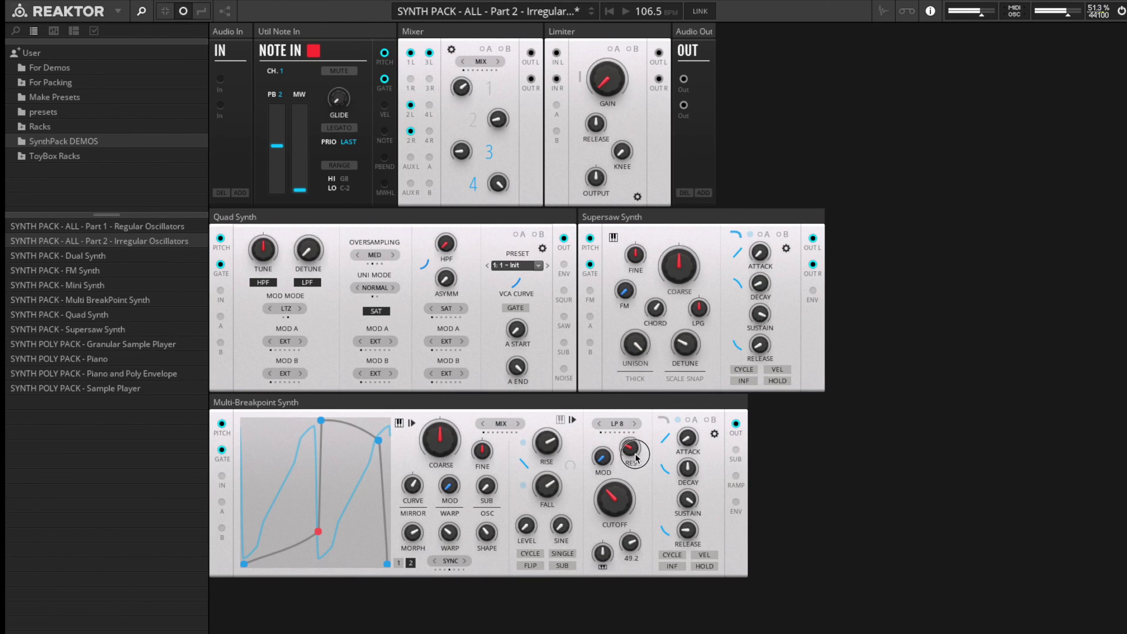
pyautogui.moveTo(615, 499); pyautogui.dragTo(628, 523)
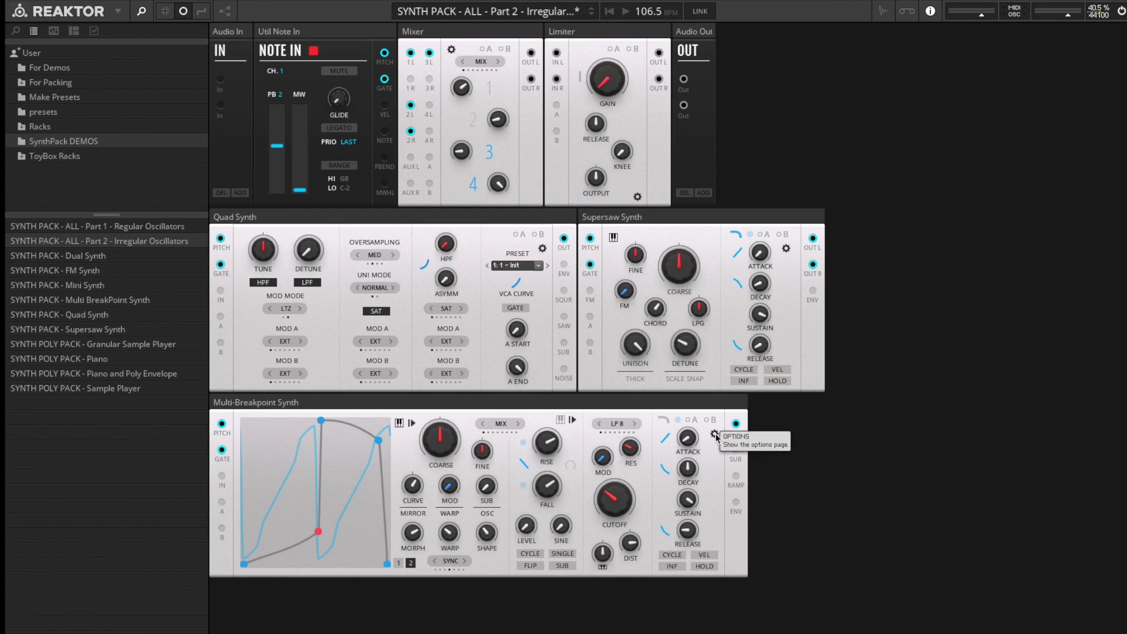
# Step: Cycle the Multi-Breakpoint Synth's amp envelope while lowering its sustain and decay, and switch cycling off again
pyautogui.click(672, 555)
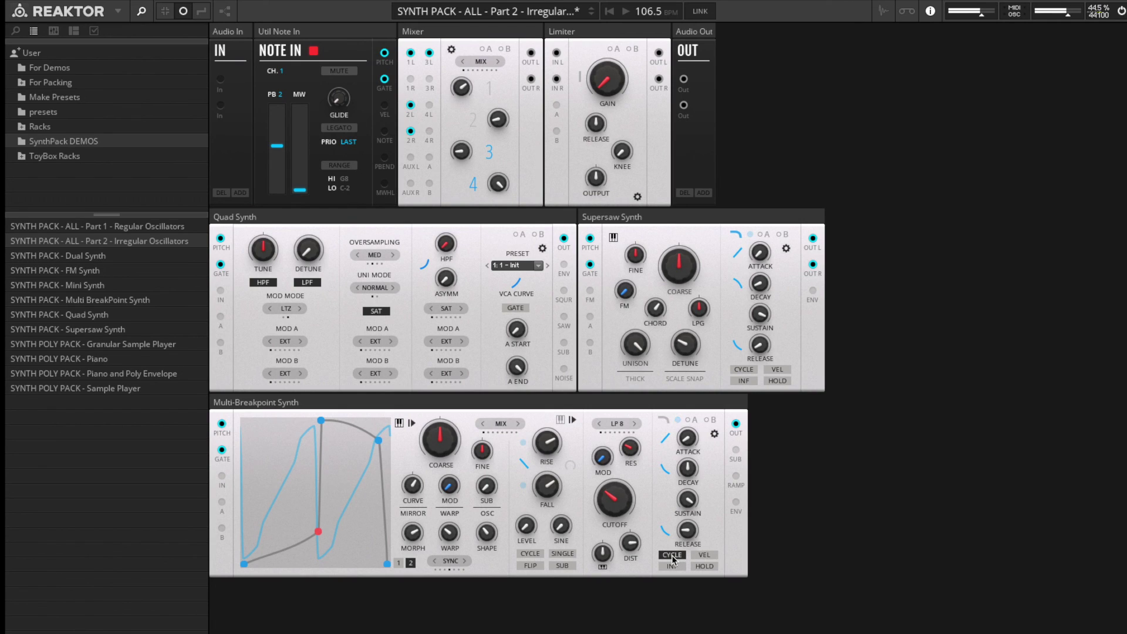
pyautogui.moveTo(687, 498); pyautogui.dragTo(684, 566)
pyautogui.moveTo(688, 483)
pyautogui.moveTo(688, 483); pyautogui.dragTo(688, 498)
pyautogui.click(677, 554)
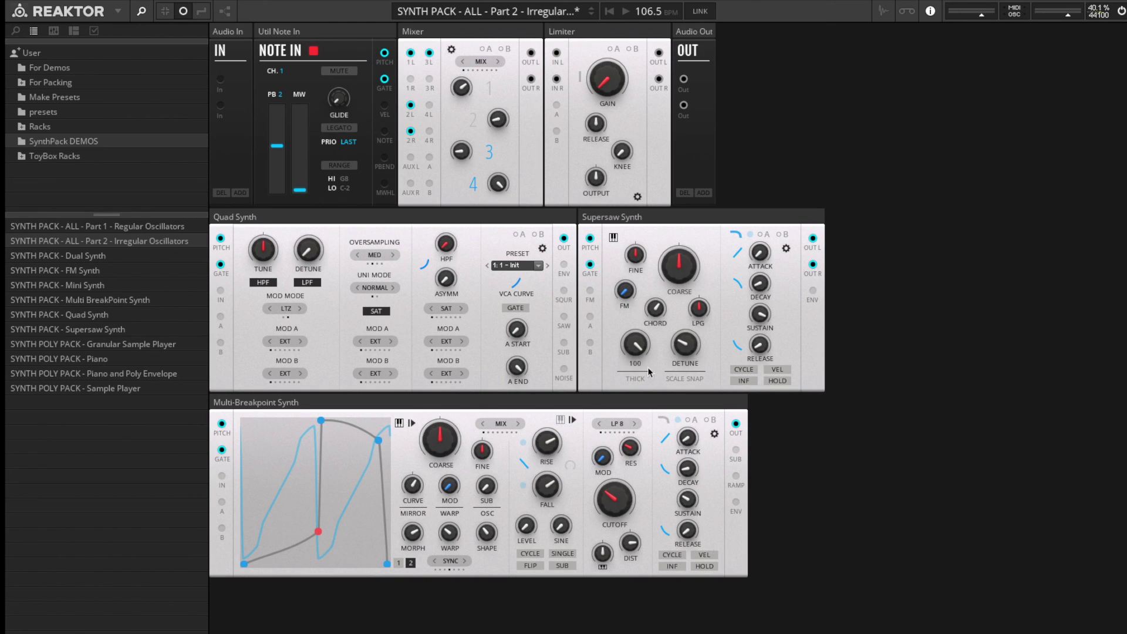